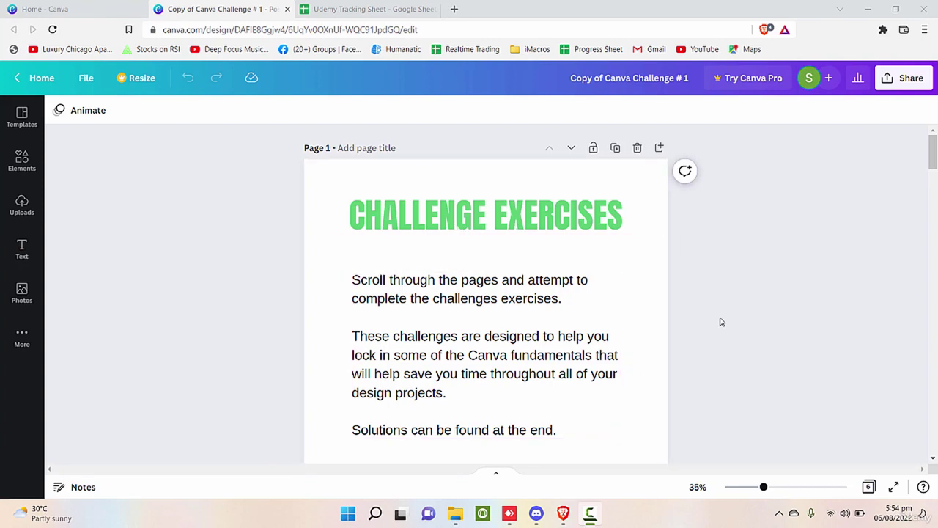
Step: Scroll down past the Page 1 intro to Page 2's yellow-square grouping challenge
scroll(721, 322, down, 2)
scroll(725, 327, up, 2)
scroll(726, 329, down, 2)
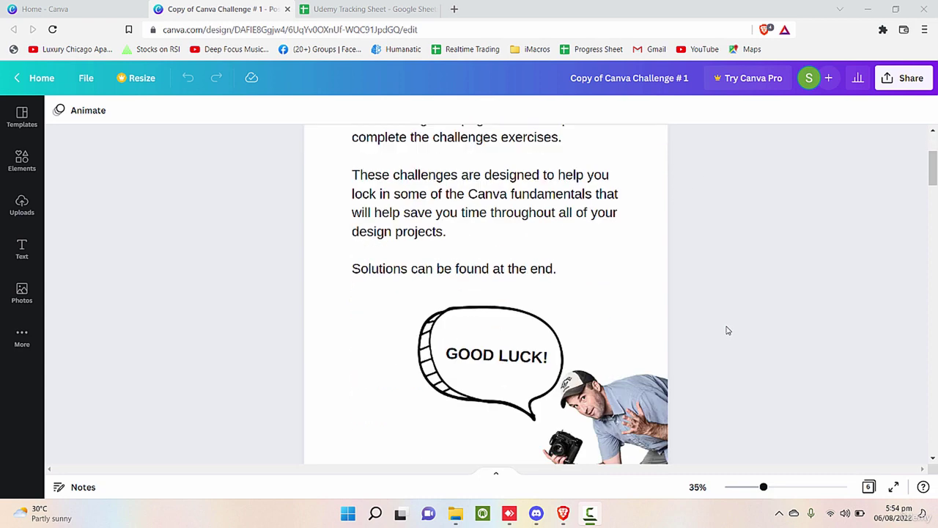
scroll(728, 331, down, 1)
scroll(741, 321, down, 3)
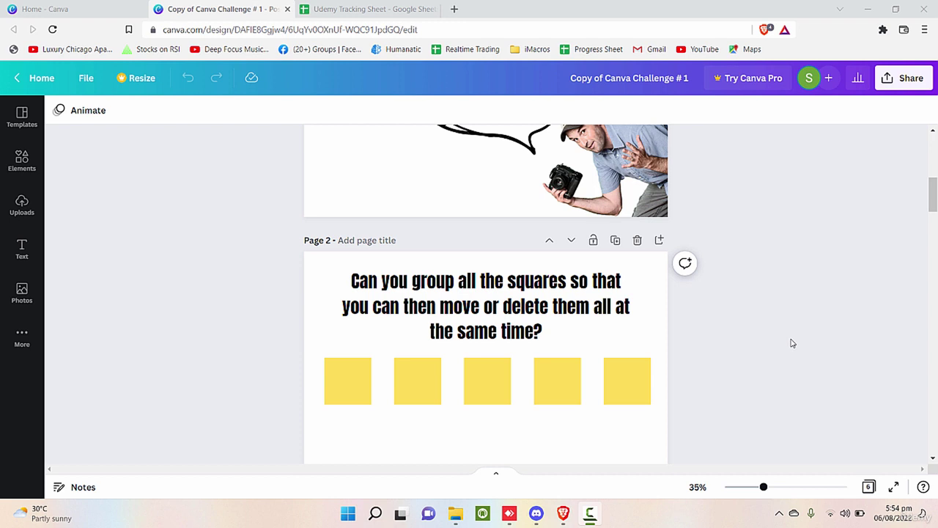
Step: Group the five yellow squares, test delete and undo on the group, and nudge it higher
scroll(353, 228, down, 1)
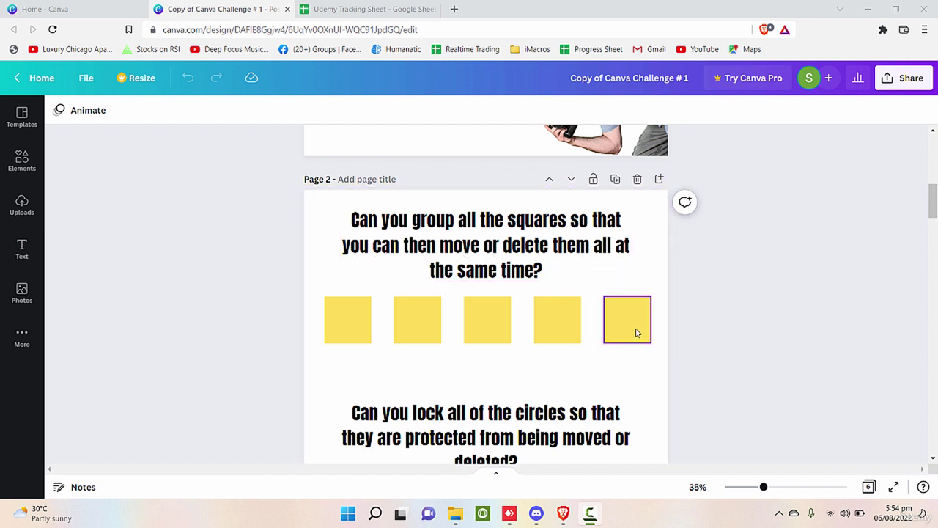
drag(659, 320, 381, 344)
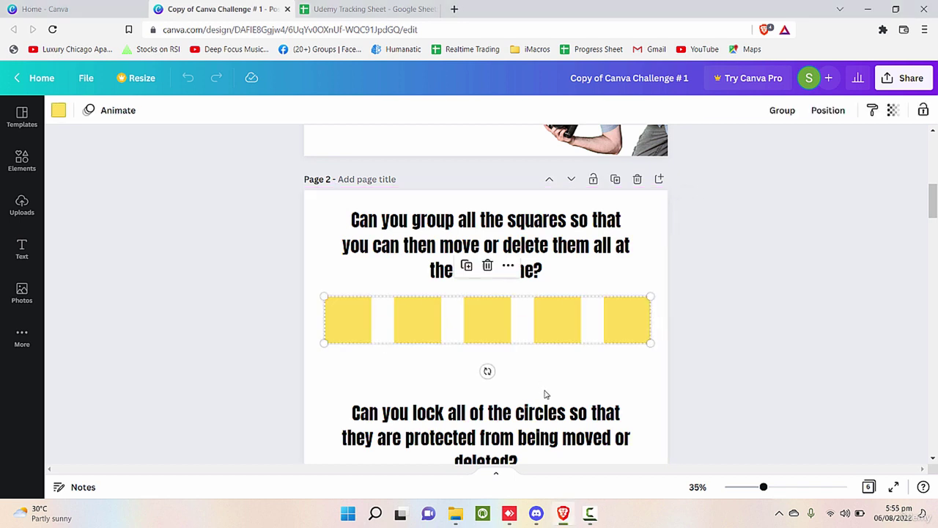
click(785, 110)
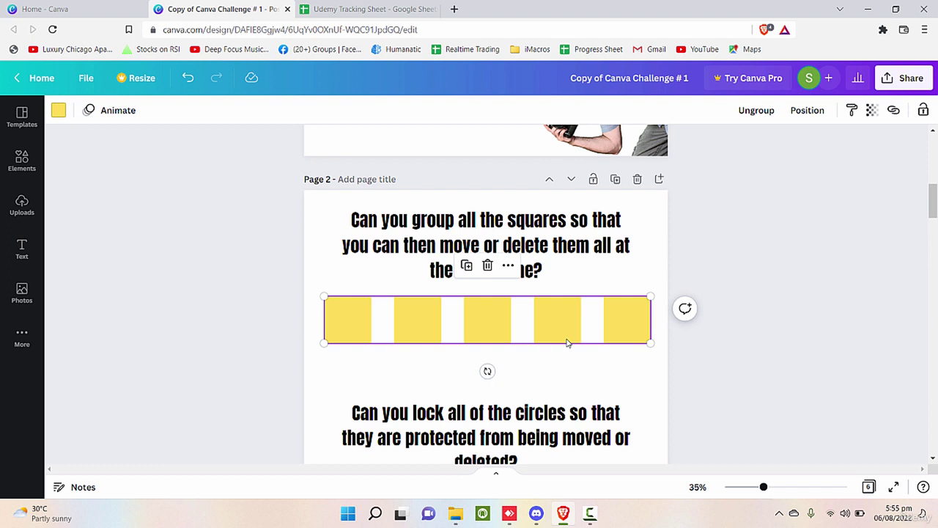
key(Delete)
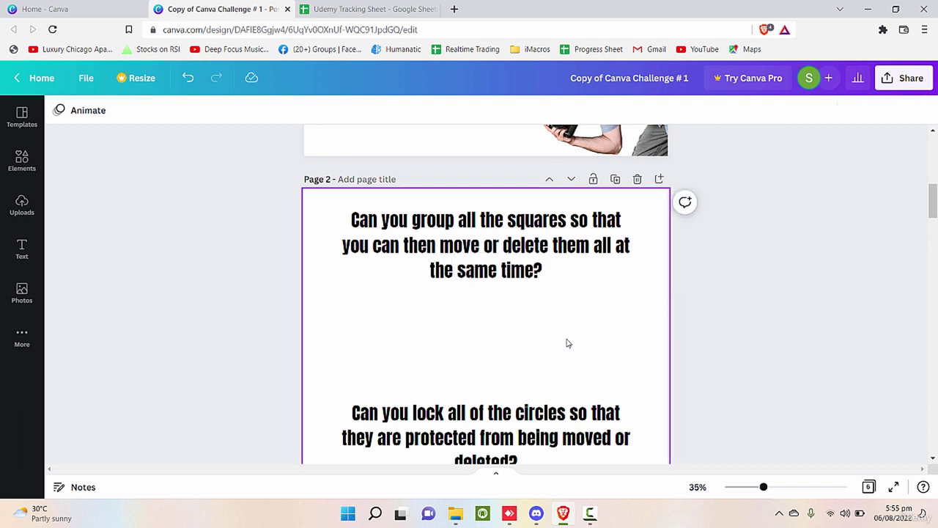
key(ctrl+z)
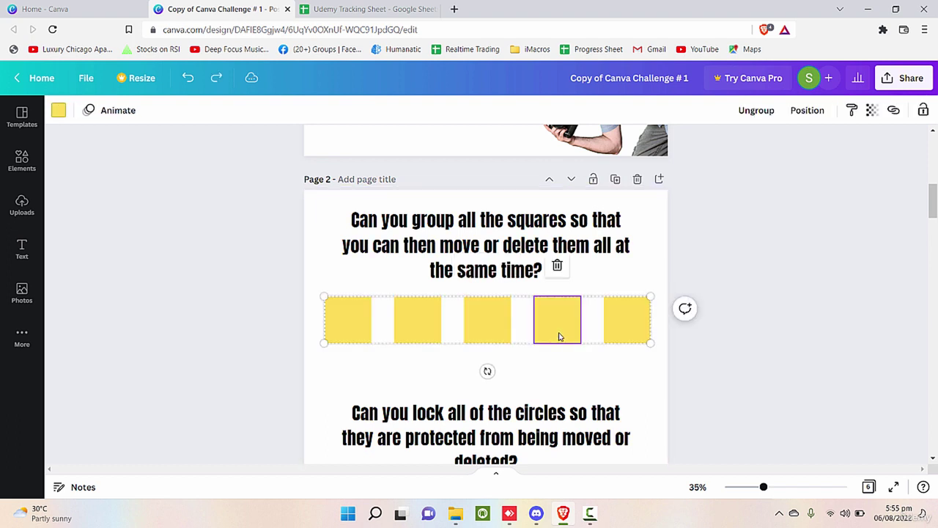
drag(559, 336, 557, 306)
click(555, 375)
Step: Lock the three grey circles and confirm the middle circle shows as locked
scroll(572, 382, down, 3)
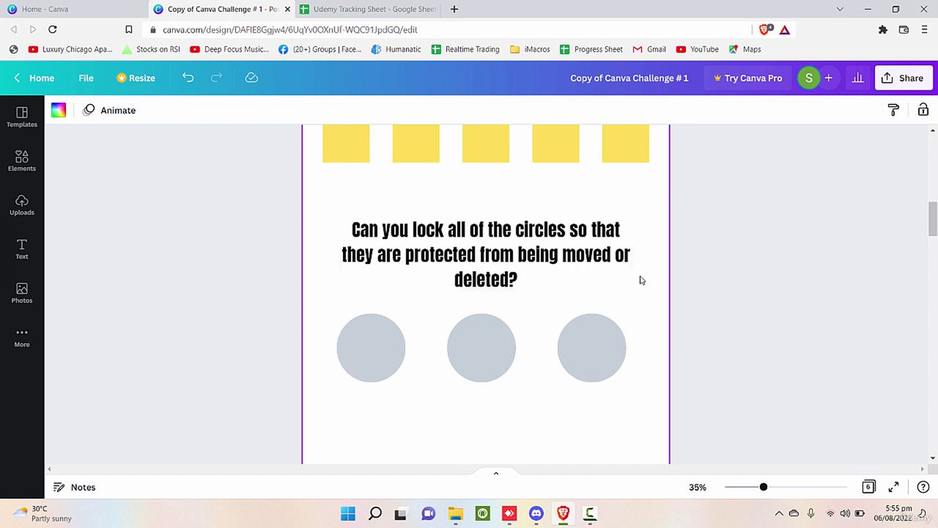
drag(646, 337, 360, 378)
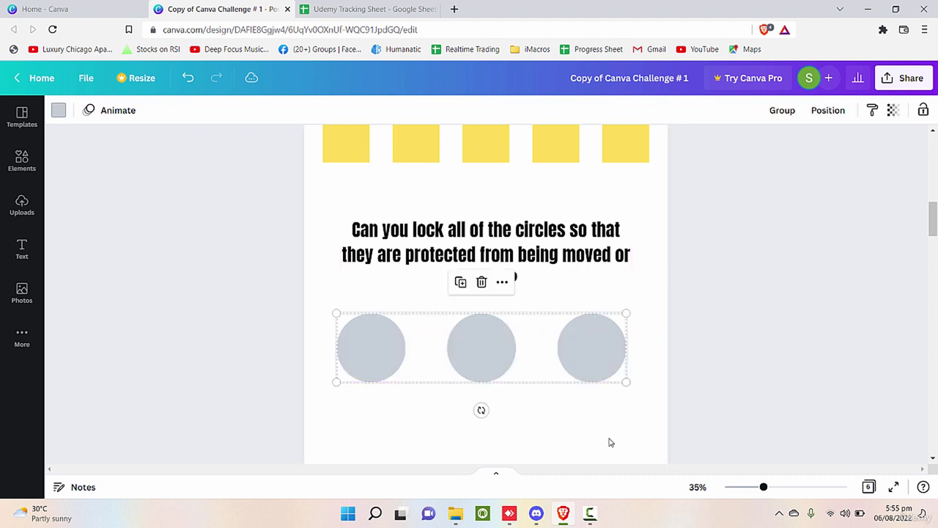
click(923, 110)
click(562, 404)
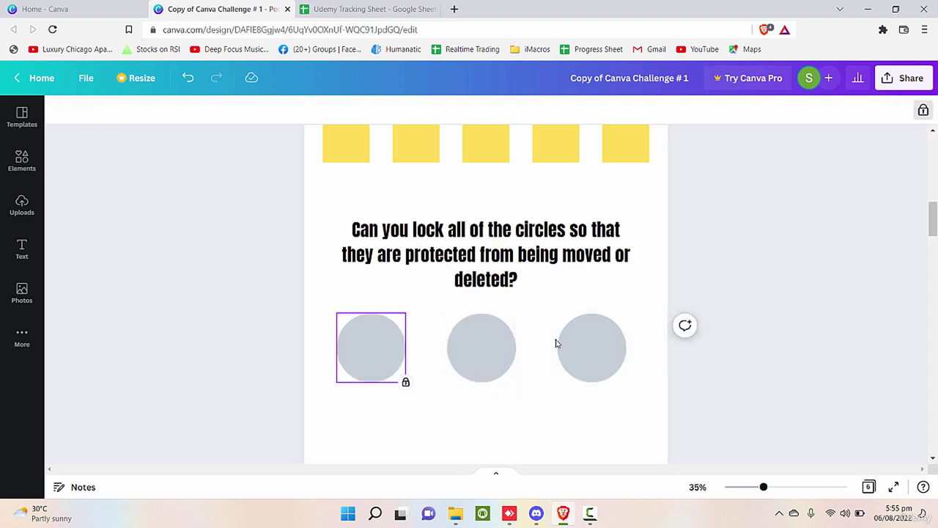
key(Escape)
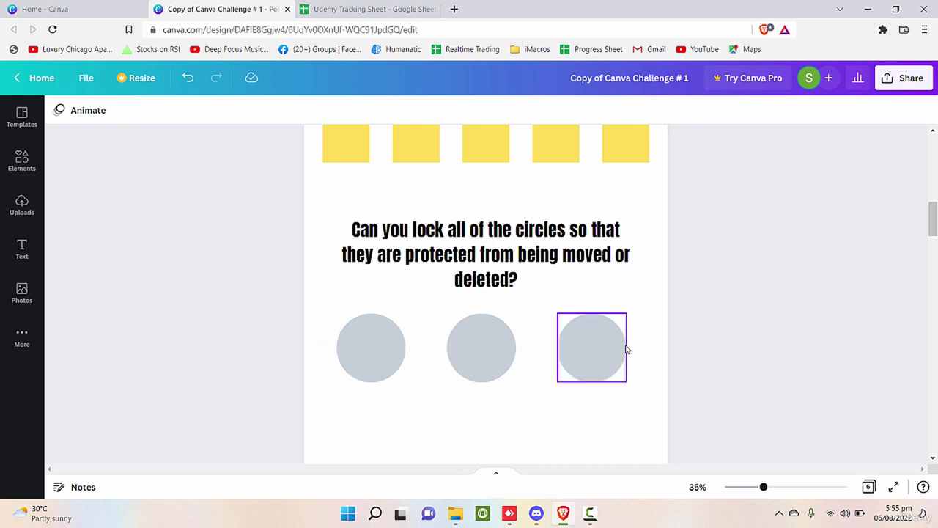
click(625, 327)
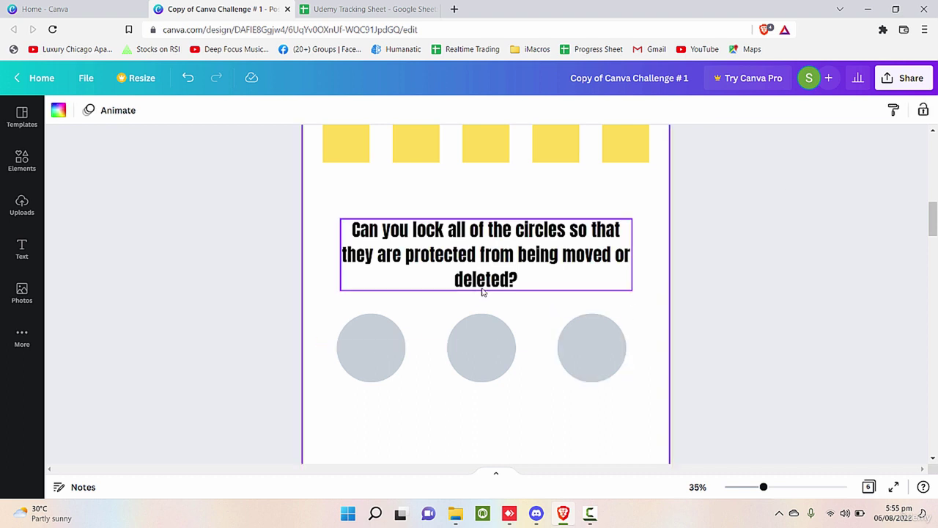
click(512, 378)
click(533, 441)
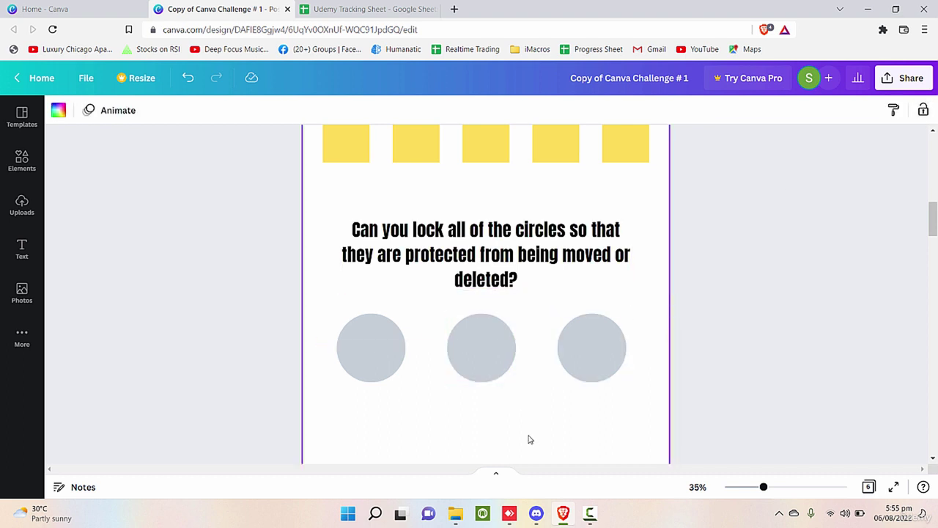
Step: Alt-drag a copy of the blue circle into the last cell of the top row
scroll(271, 327, down, 5)
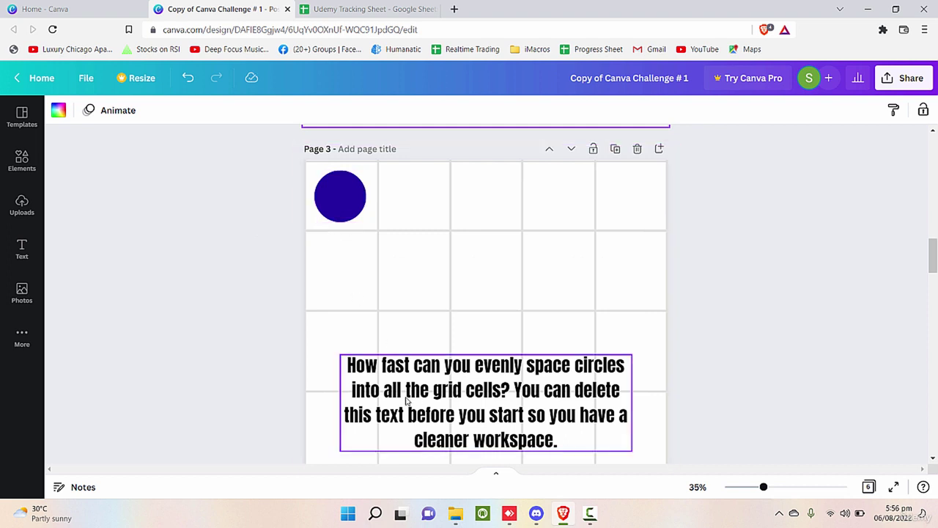
scroll(581, 396, down, 1)
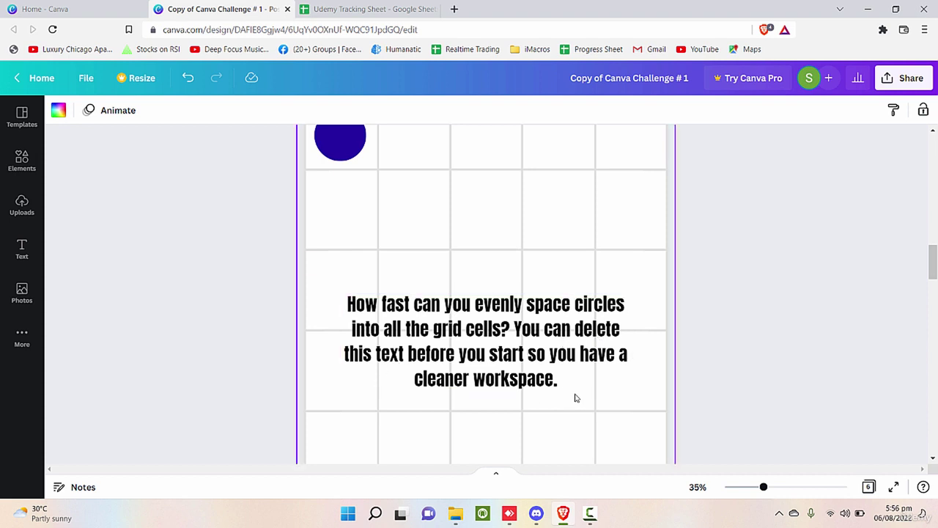
scroll(586, 400, down, 1)
scroll(620, 368, up, 3)
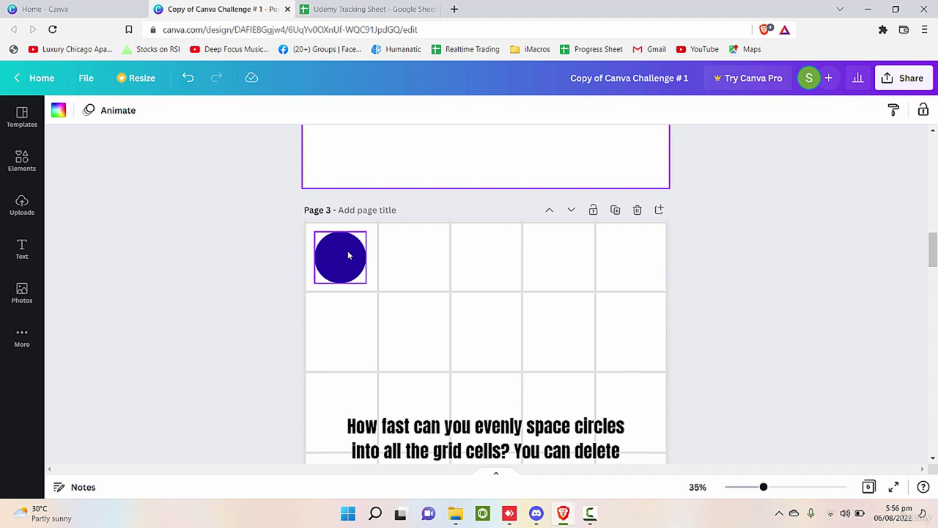
drag(348, 255, 640, 251)
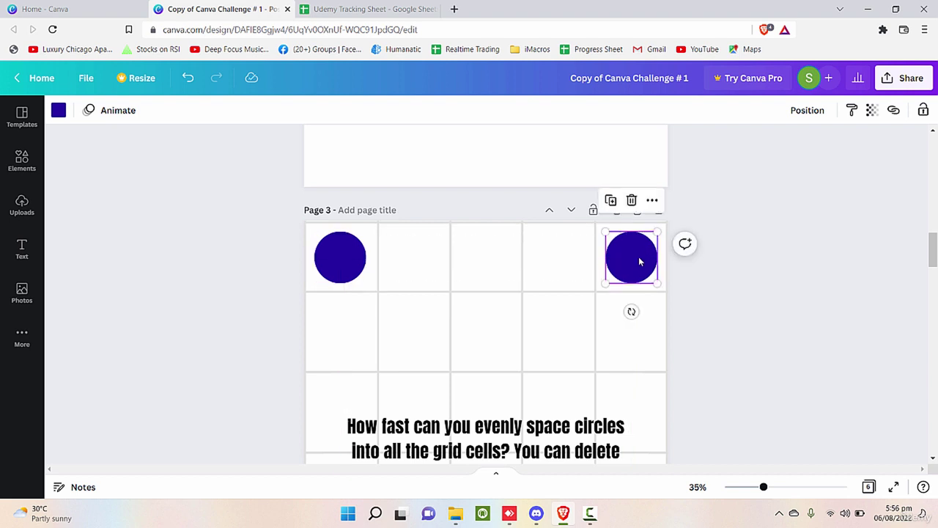
click(639, 330)
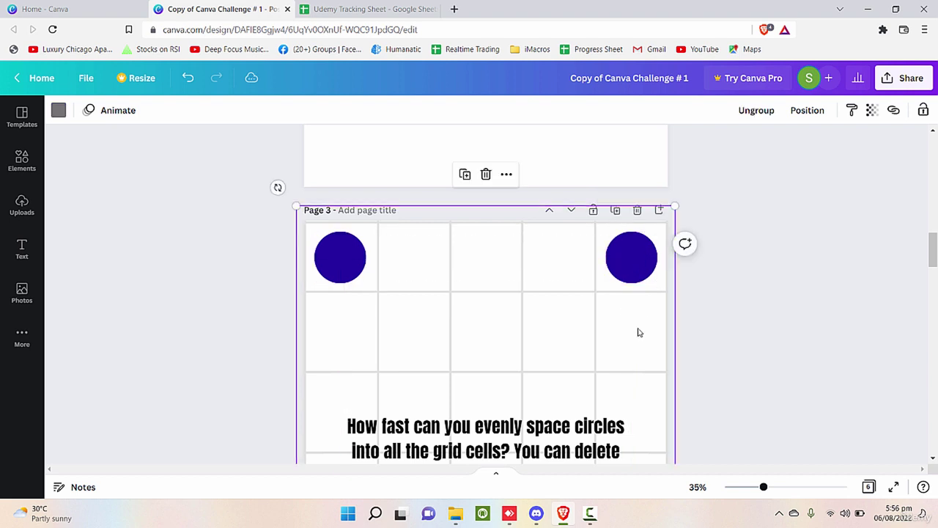
Step: Reposition the top-left circle within its grid cell
scroll(639, 328, down, 4)
scroll(639, 325, up, 1)
scroll(639, 326, up, 2)
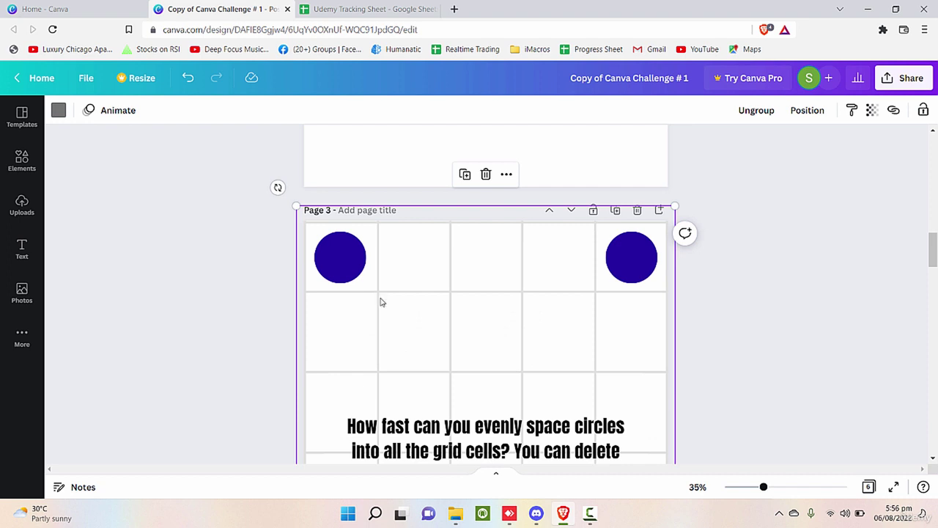
click(348, 266)
drag(347, 266, 349, 415)
click(350, 404)
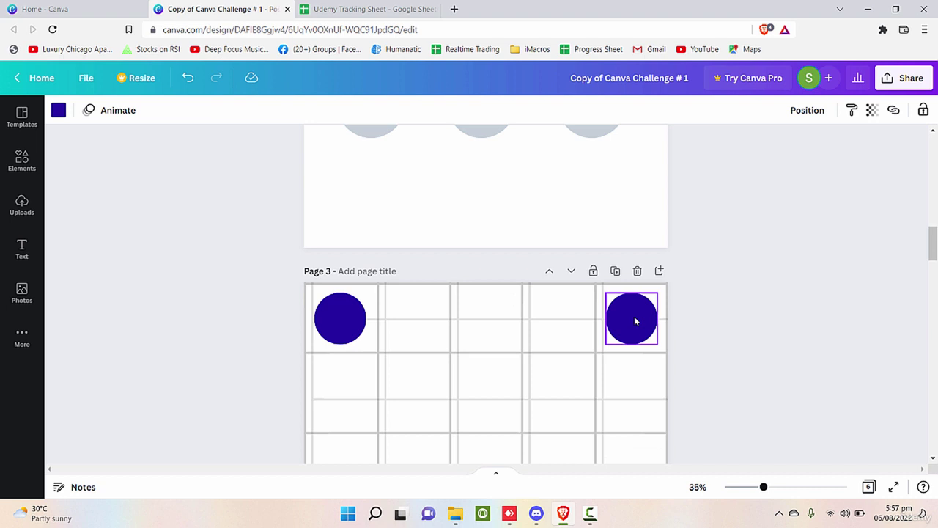
Step: Undo a misplaced copy, then duplicate and centre a circle in the bottom-left cell
drag(635, 313, 628, 525)
key(ctrl+z)
scroll(470, 366, down, 2)
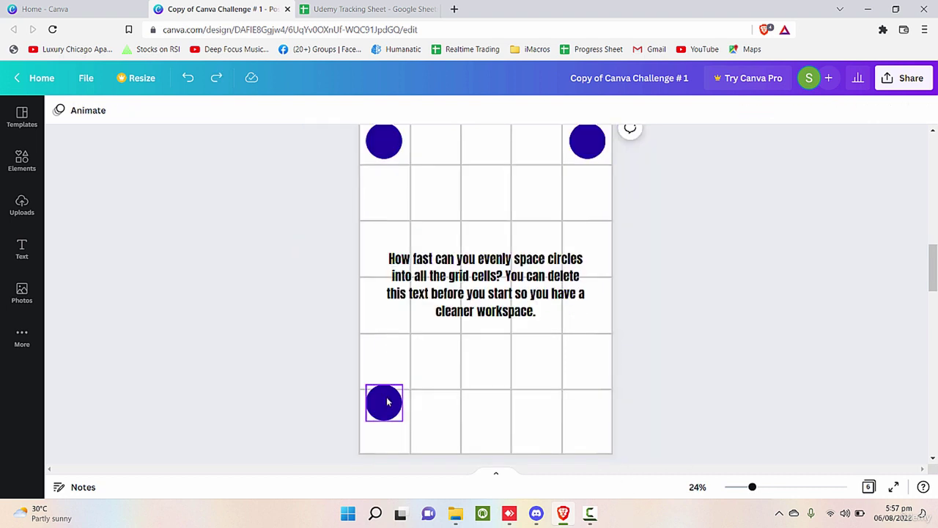
click(390, 398)
drag(389, 400, 388, 412)
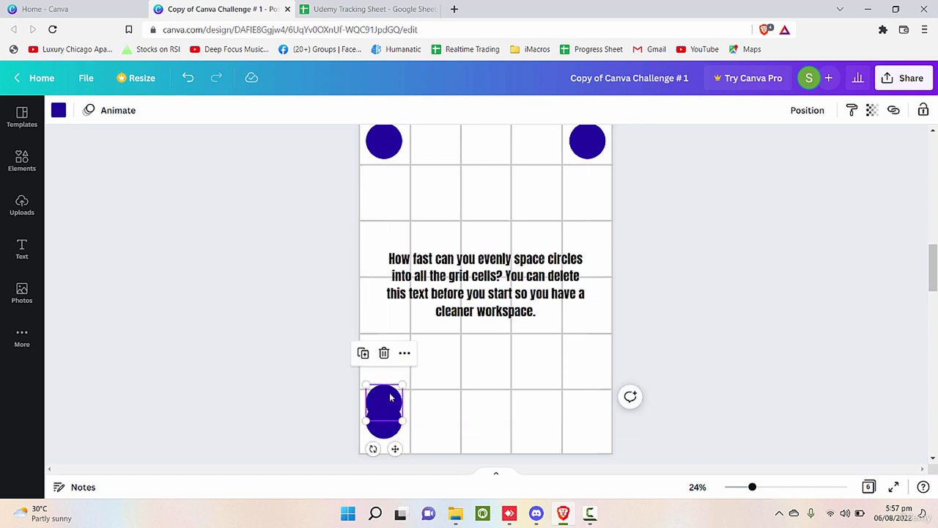
click(389, 397)
click(388, 422)
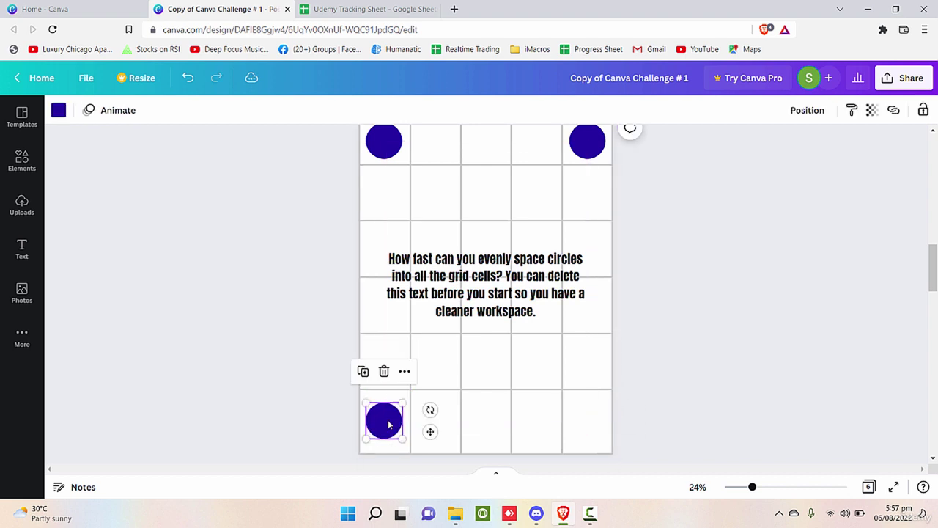
drag(388, 421, 386, 418)
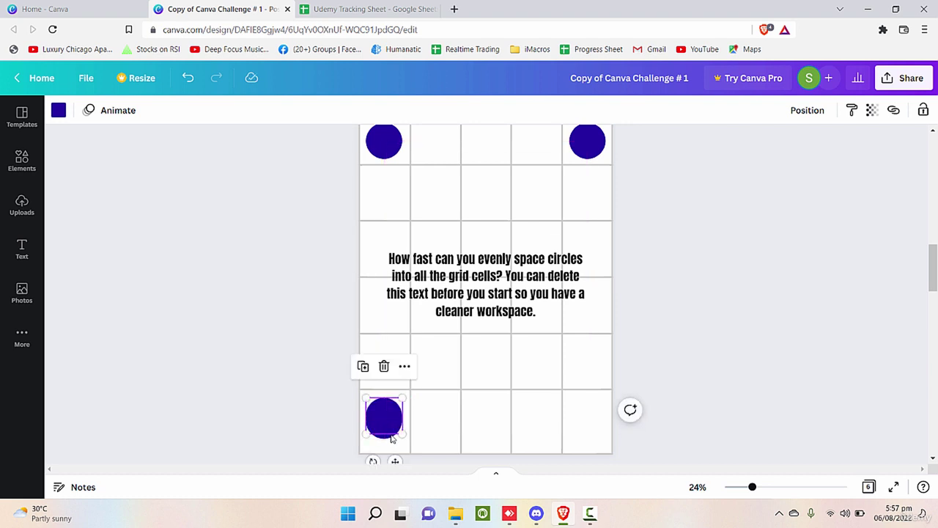
key(Escape)
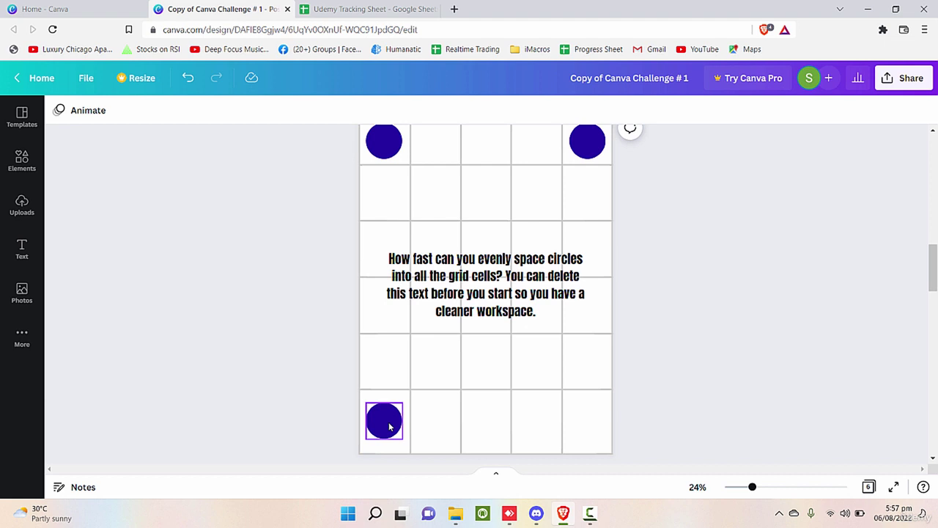
drag(390, 426, 388, 415)
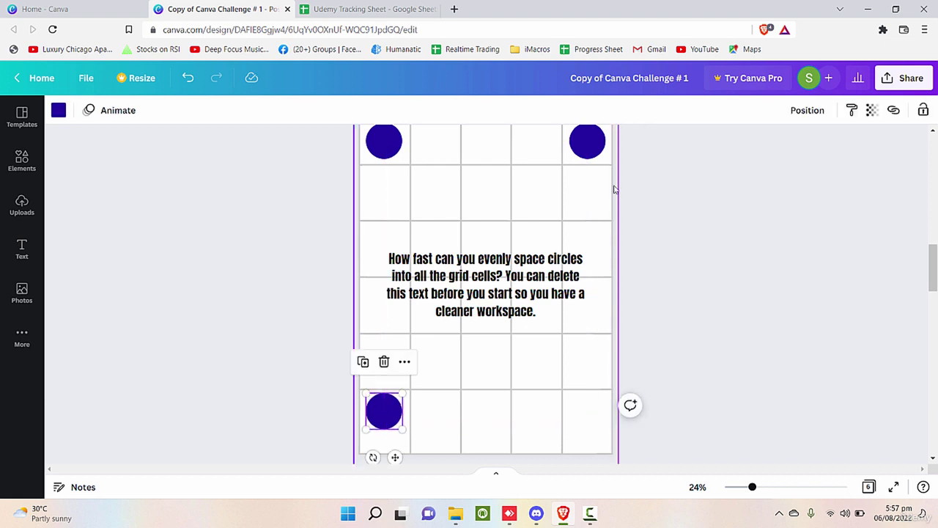
Step: Copy the top-right circle down into the bottom-right corner cell
click(591, 146)
drag(593, 147, 594, 415)
click(673, 410)
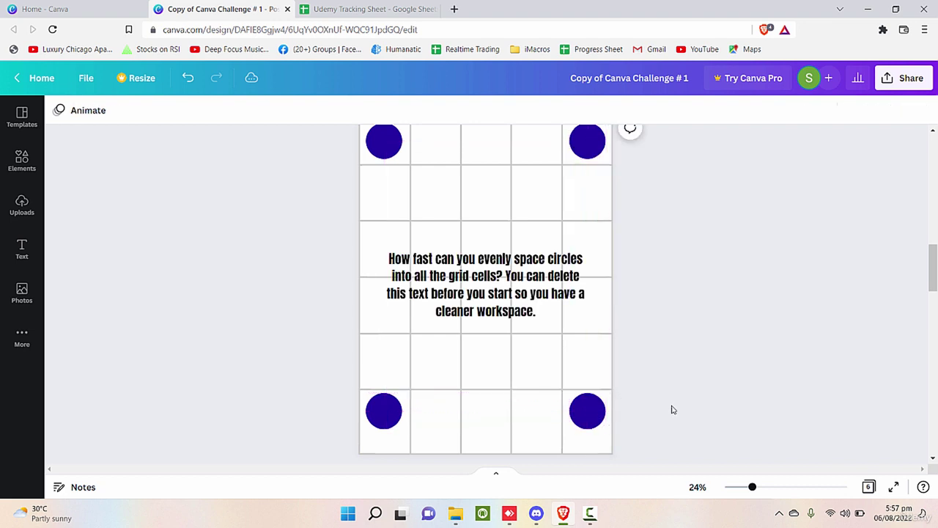
scroll(704, 402, up, 3)
scroll(697, 396, down, 3)
Step: Delete the instructions text and copy circles into the top row's remaining cells
click(579, 311)
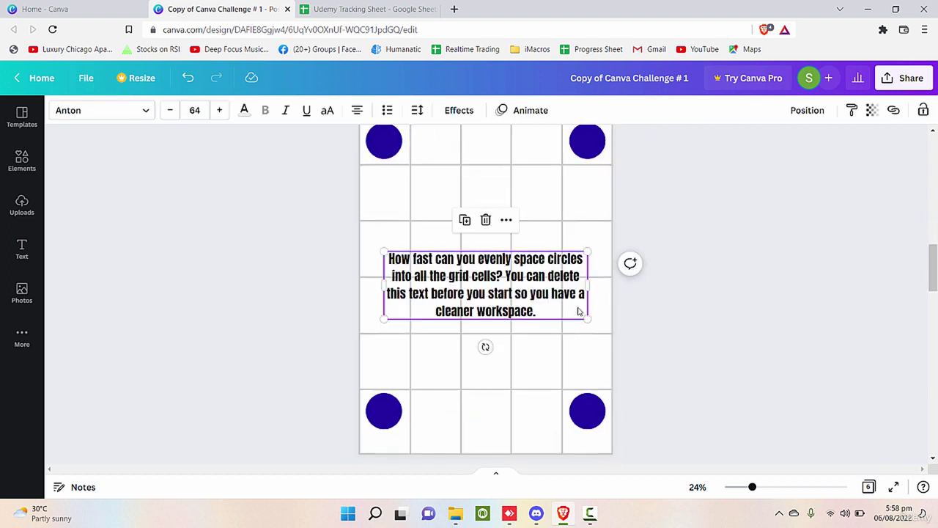
key(Delete)
scroll(577, 306, up, 2)
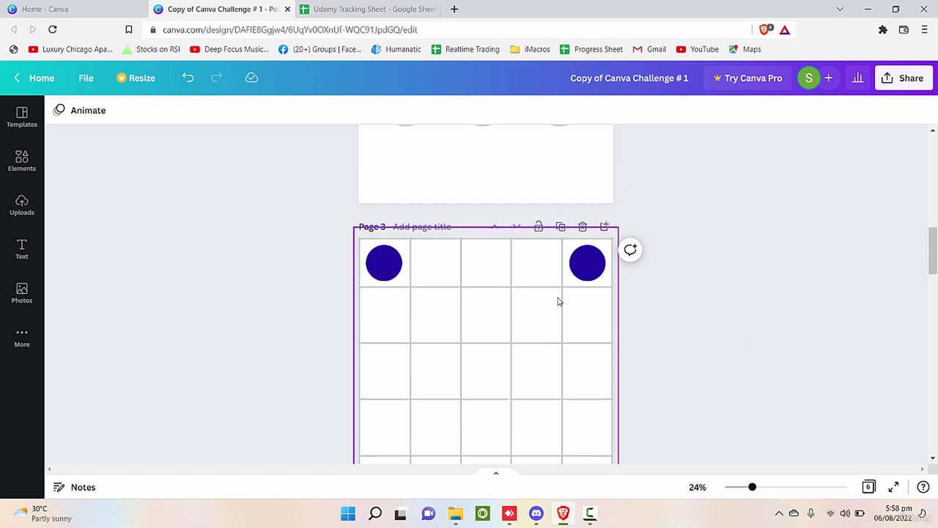
click(382, 268)
drag(383, 266, 541, 262)
click(639, 278)
Step: Space the five top-row circles evenly horizontally and group them with Ctrl+G
drag(651, 267, 367, 269)
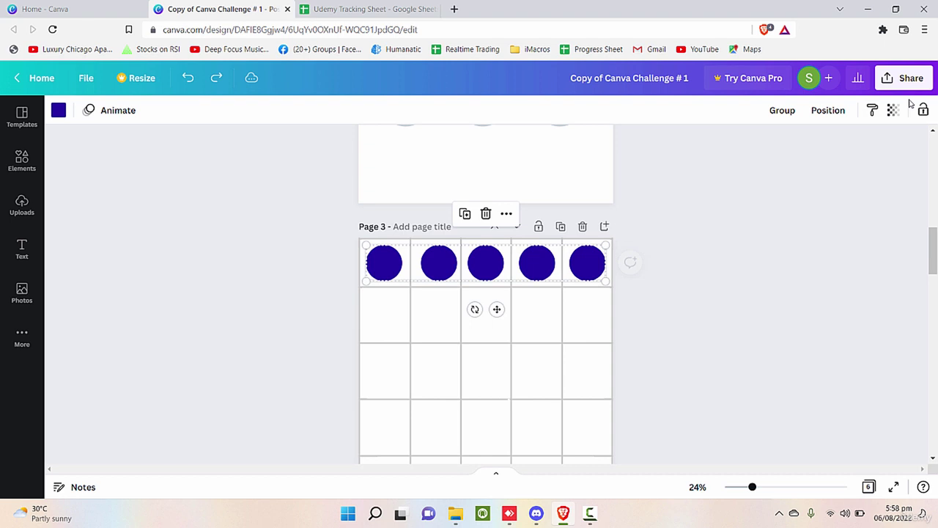
click(834, 119)
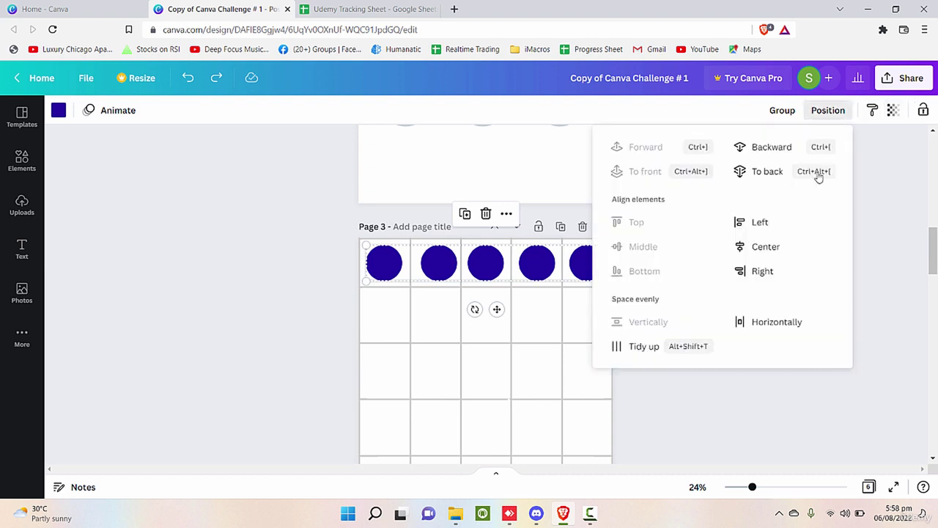
click(762, 325)
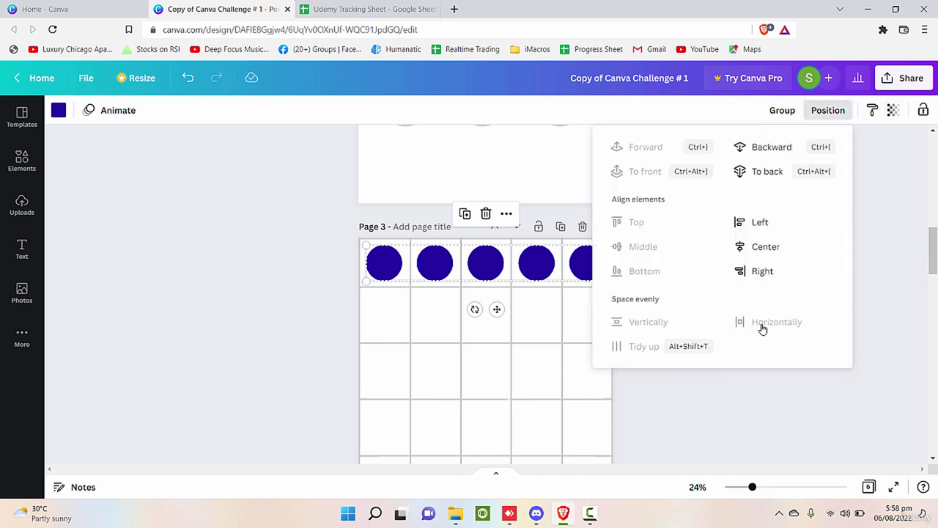
click(742, 403)
key(ctrl+g)
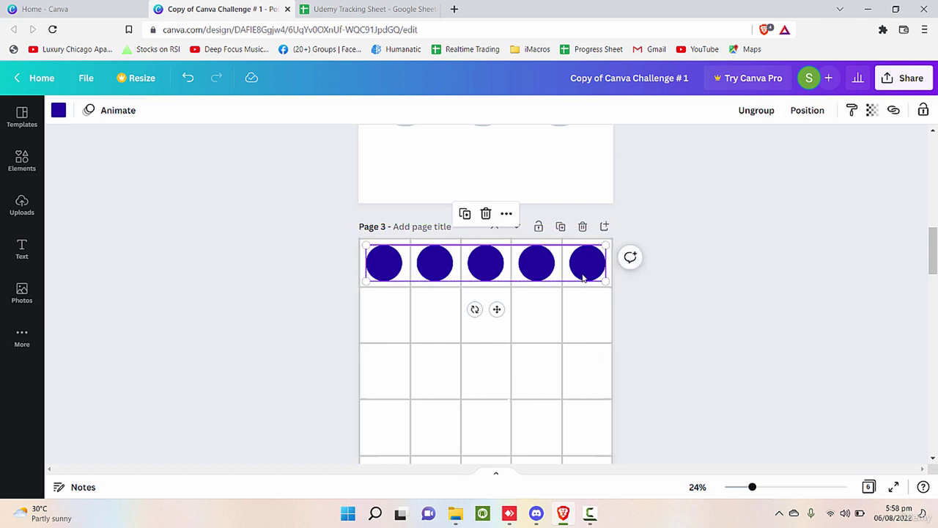
click(588, 264)
scroll(517, 278, down, 5)
scroll(520, 283, up, 5)
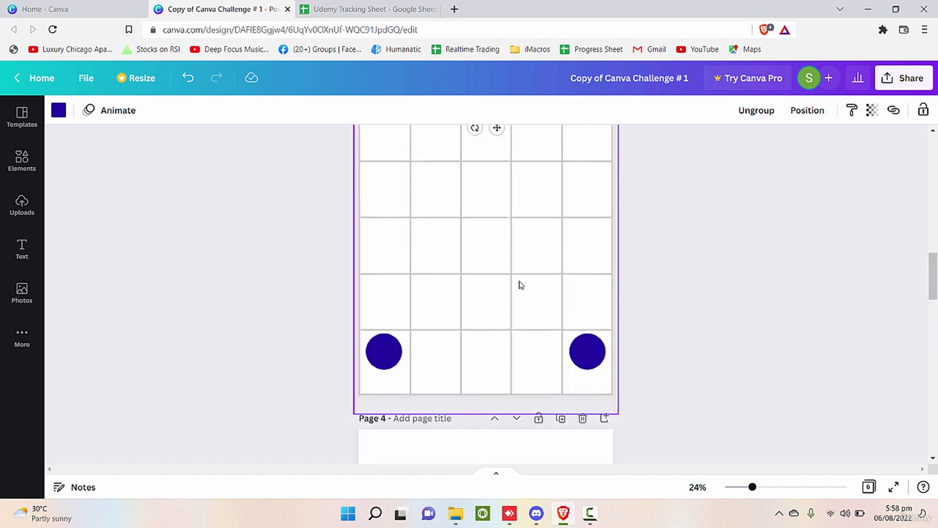
Step: Delete the circles in the bottom corner cells
scroll(616, 416, down, 2)
click(592, 411)
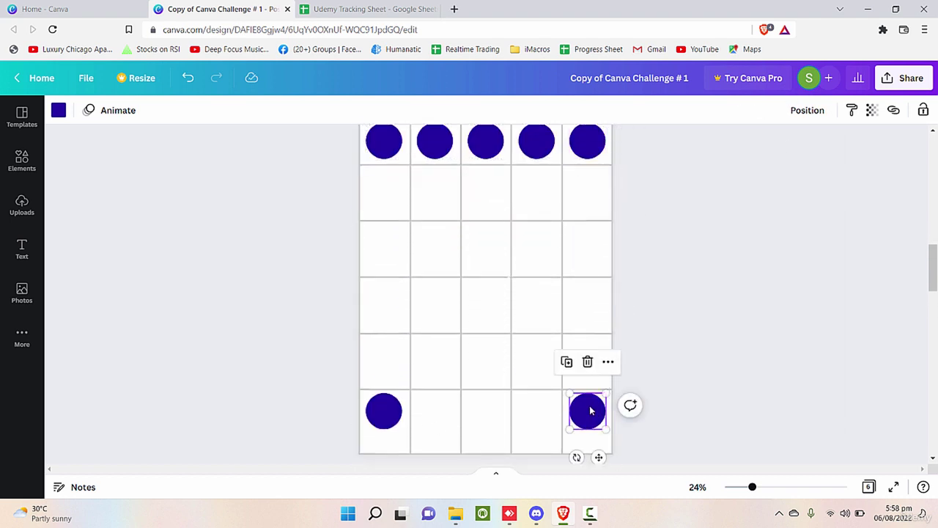
key(Delete)
click(384, 424)
scroll(513, 330, up, 2)
Step: Paste copies of the grouped circle row into the second and third grid rows
click(552, 273)
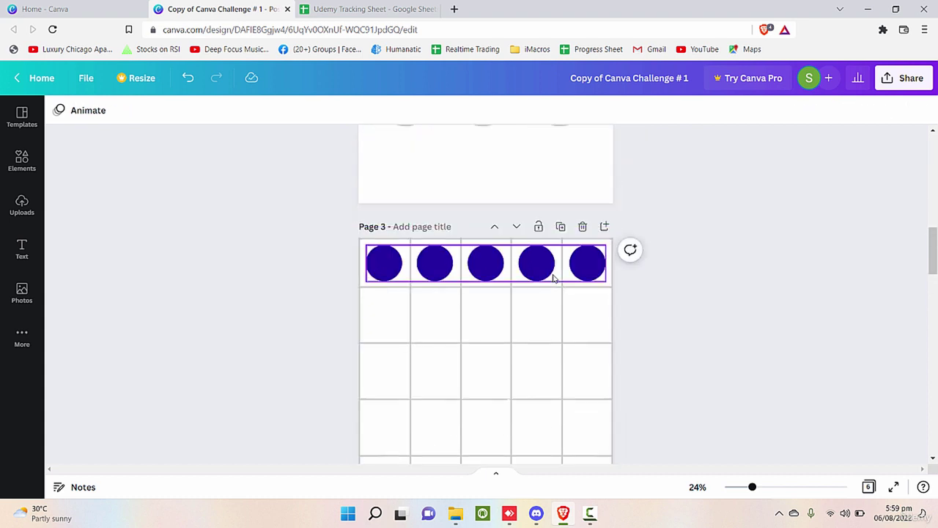
click(555, 275)
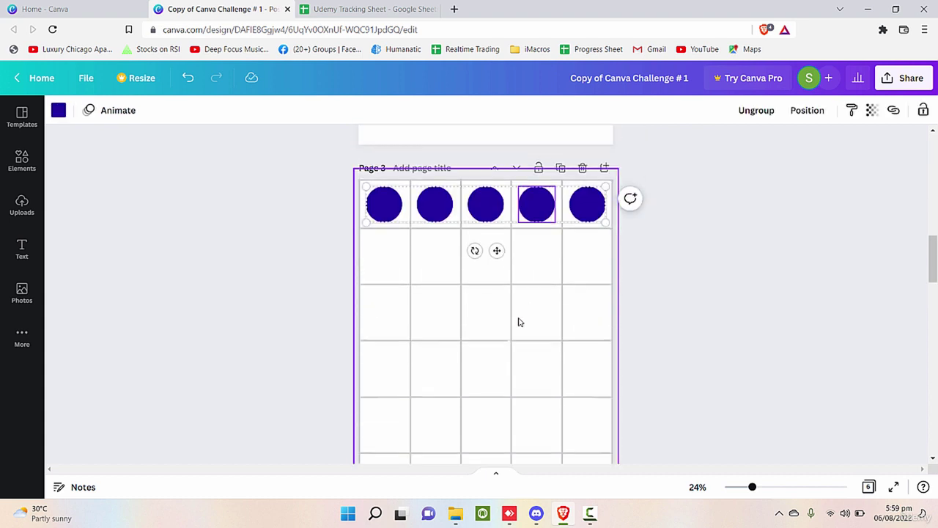
click(398, 319)
key(ctrl+v)
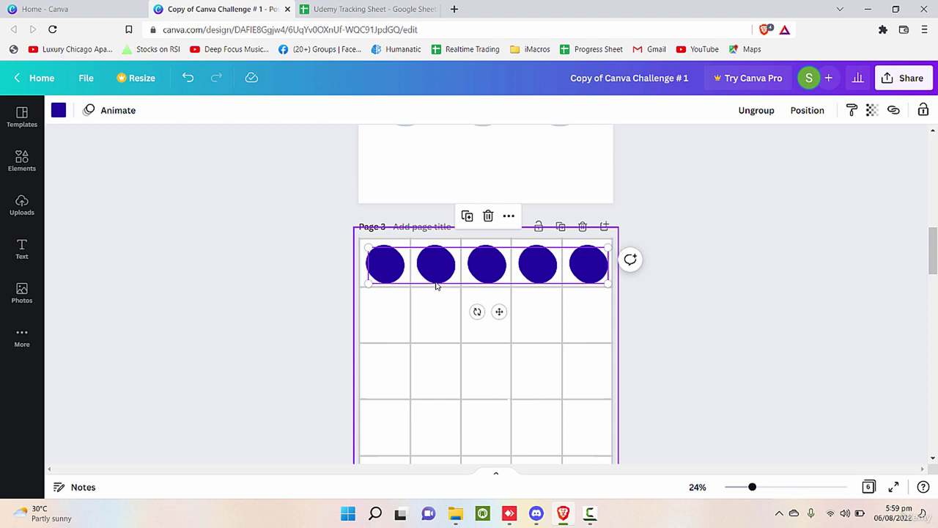
drag(437, 286, 437, 378)
key(ctrl+v)
Step: Paste and place the remaining row copies to fill the fourth and fifth grid rows
scroll(432, 374, down, 2)
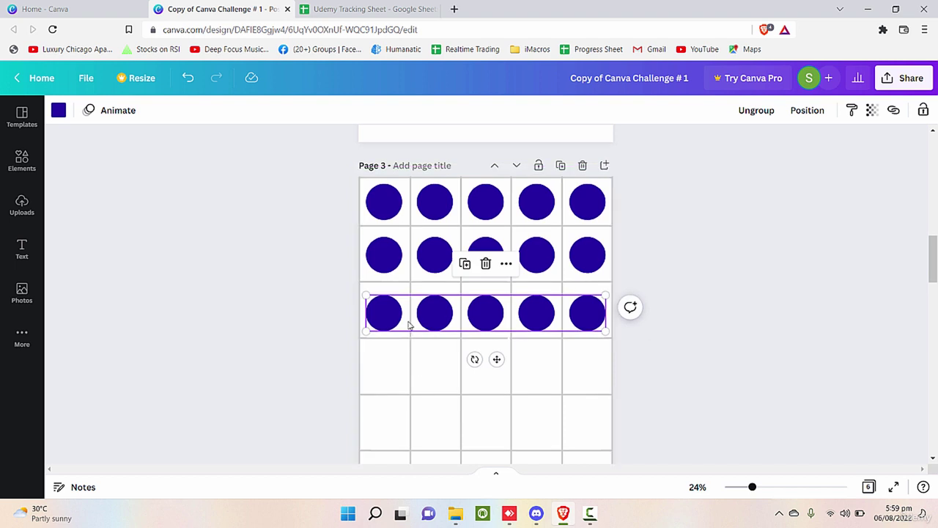
key(ctrl+v)
drag(411, 324, 402, 423)
key(ctrl+v)
click(723, 365)
scroll(723, 364, down, 3)
scroll(723, 364, up, 5)
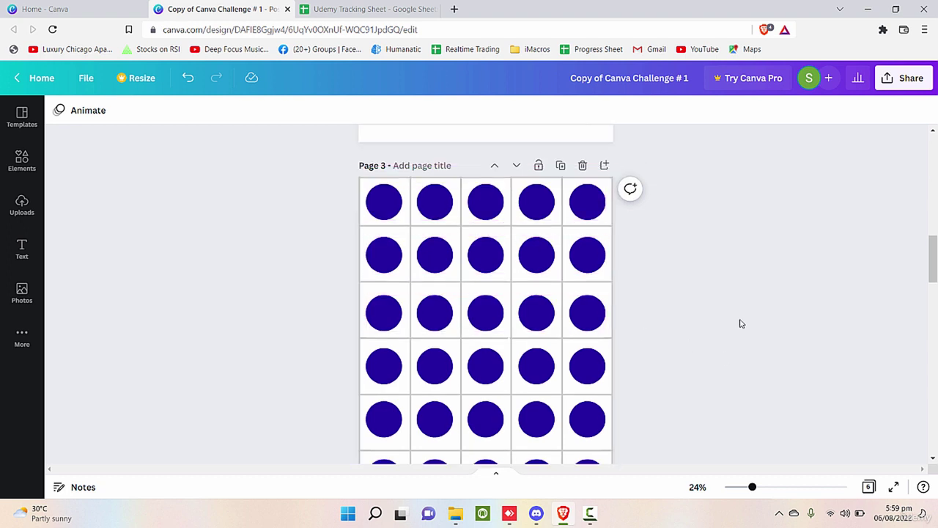
scroll(741, 322, down, 3)
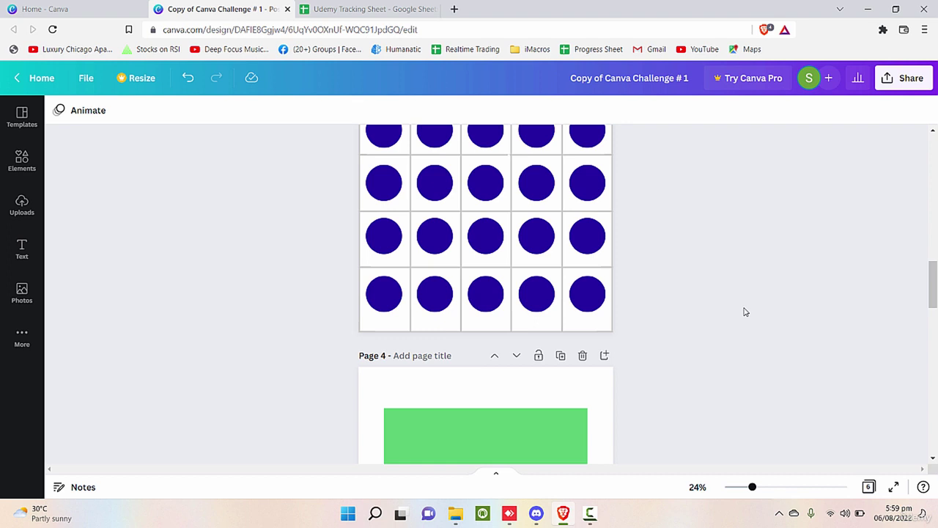
scroll(744, 313, down, 4)
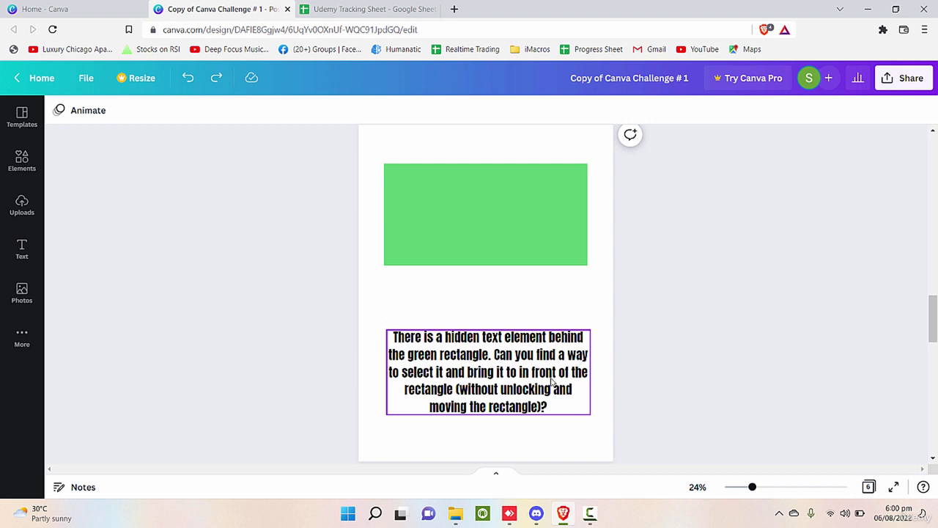
Step: Send the green rectangle backward, then undo the change
click(492, 208)
right_click(491, 208)
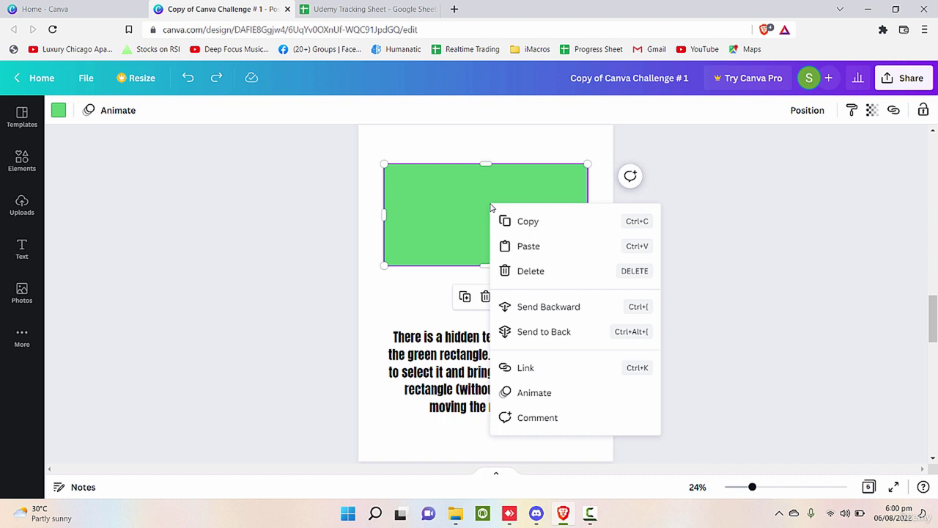
click(570, 306)
click(565, 292)
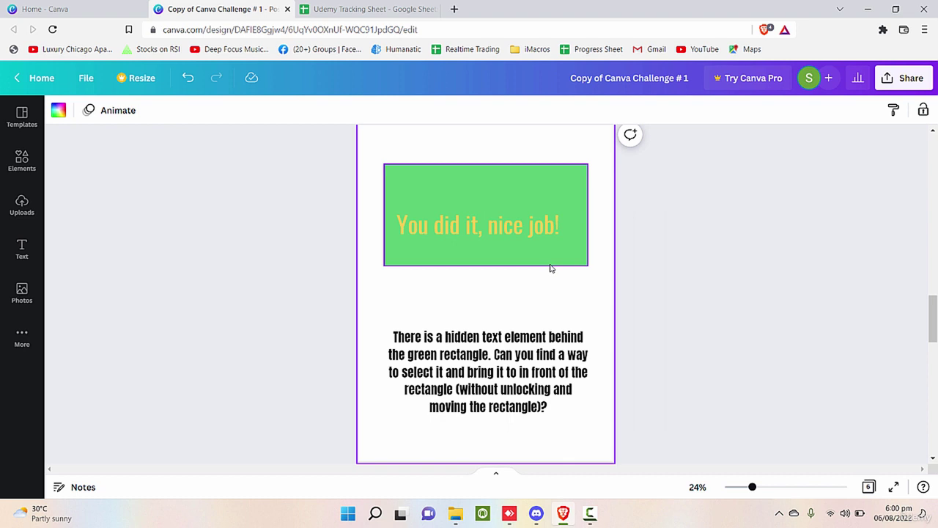
key(ctrl+z)
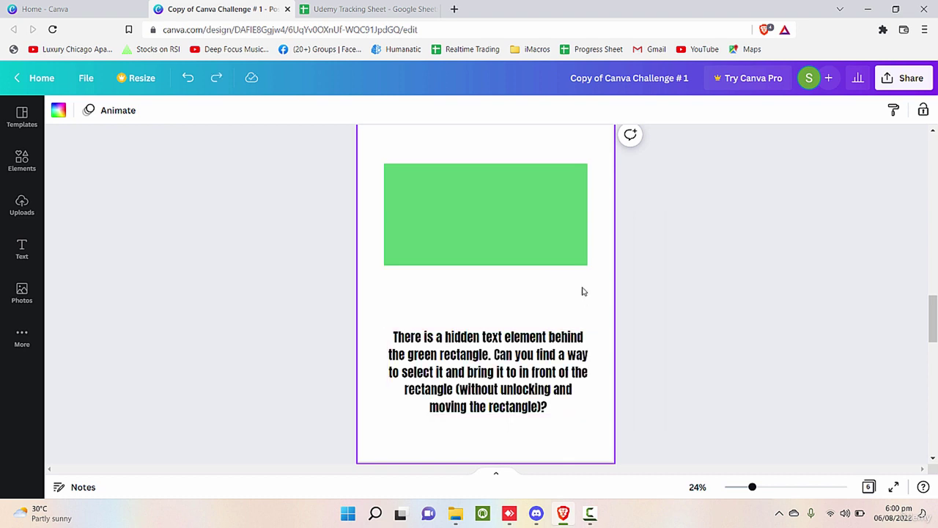
Step: Lower the green rectangle's transparency to reveal the hidden text
click(580, 256)
scroll(718, 372, up, 3)
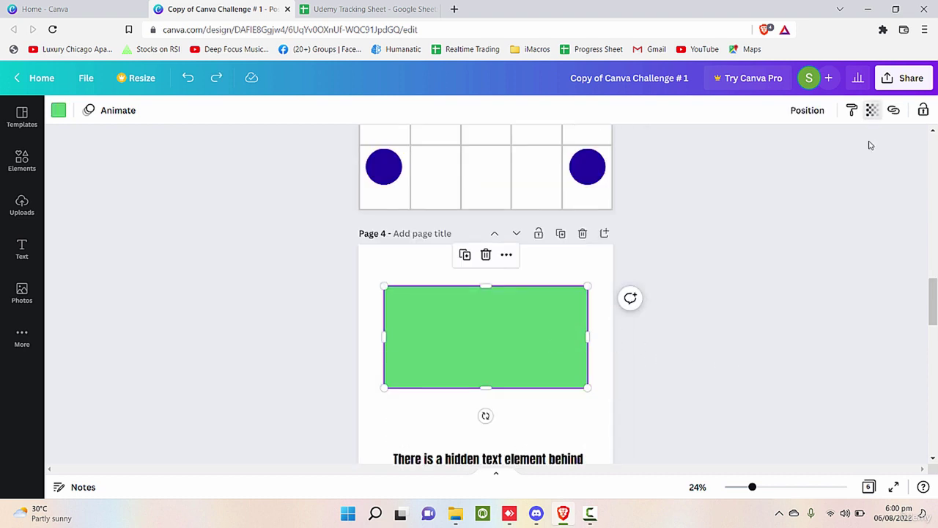
click(871, 110)
drag(868, 160, 792, 159)
click(525, 389)
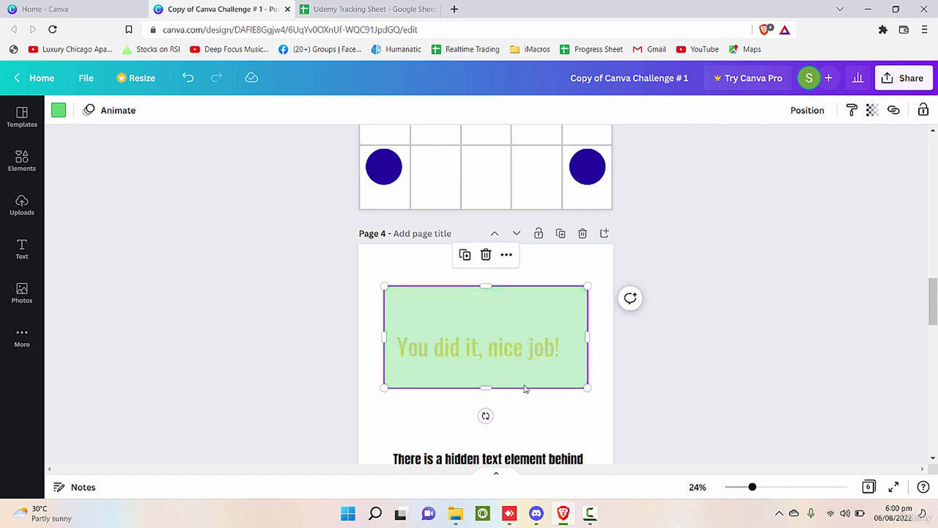
click(670, 396)
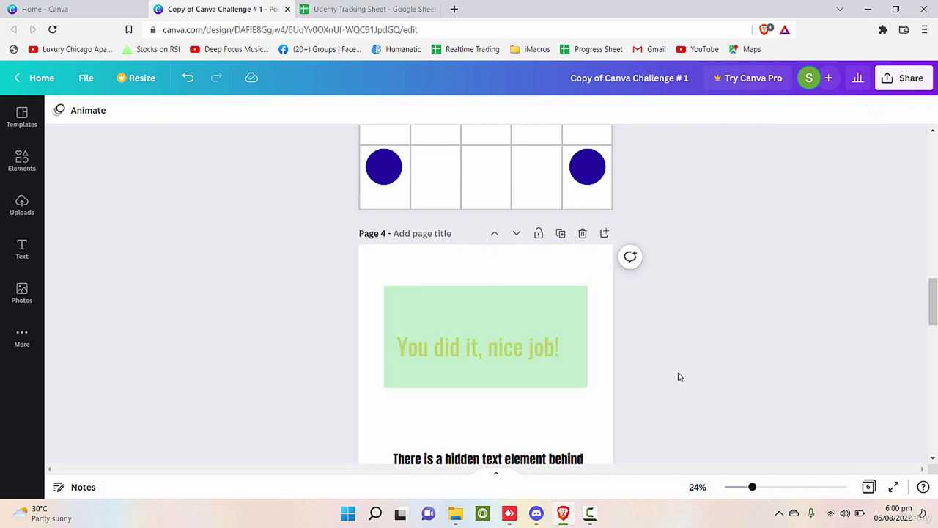
Step: Send the green rectangle behind the 'You did it, nice job!' text
right_click(496, 335)
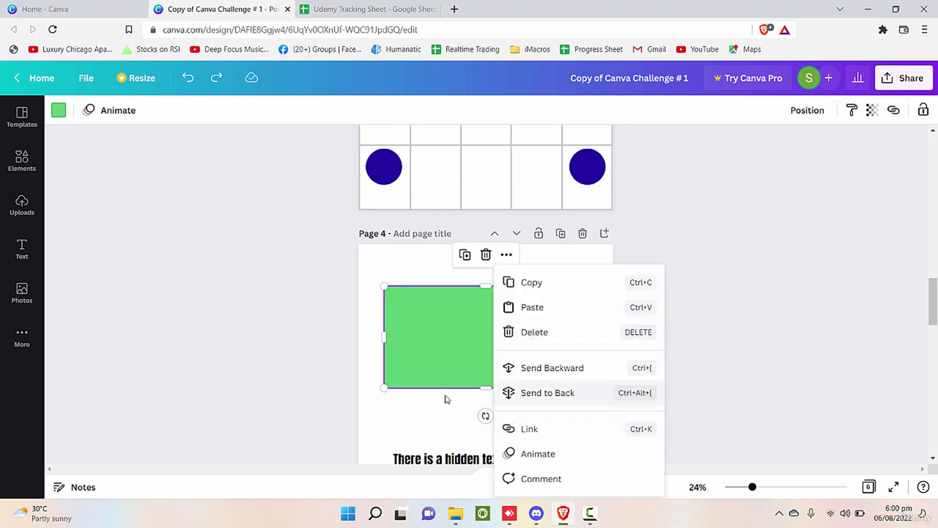
click(546, 368)
click(574, 416)
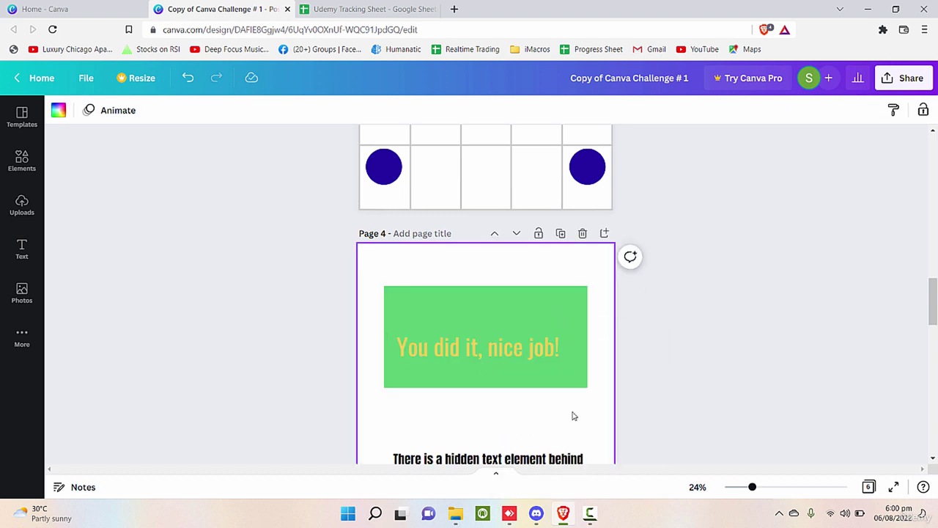
scroll(693, 408, down, 6)
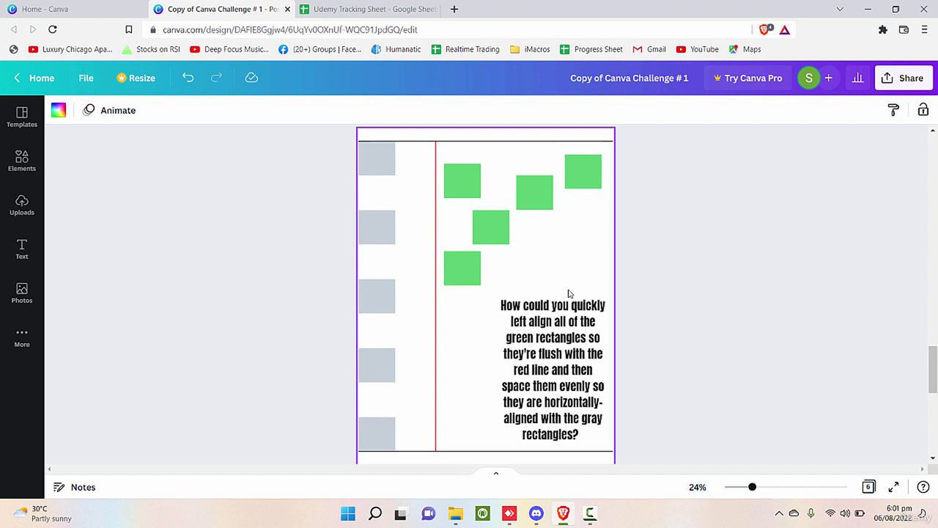
Step: Left-align the five green rectangles to the red line and move the lowest to the page bottom
click(461, 189)
drag(462, 183, 454, 161)
click(611, 154)
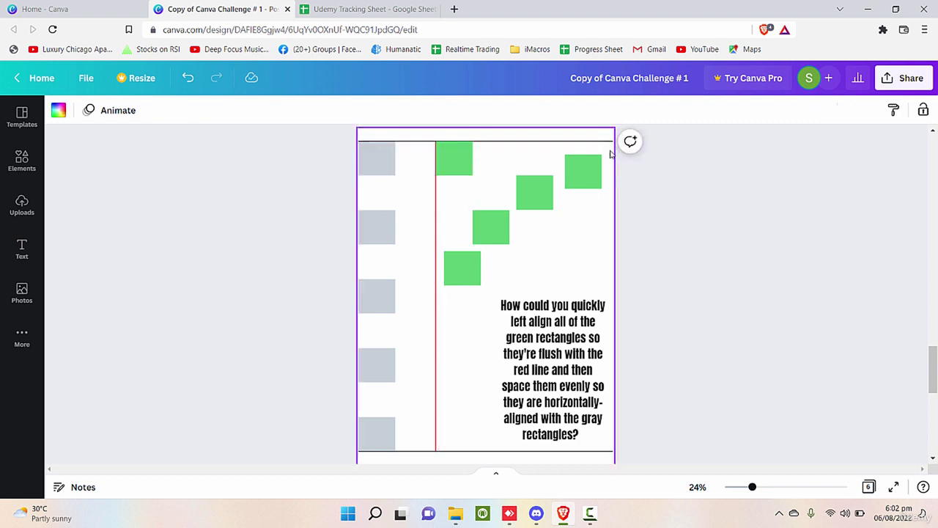
drag(606, 156, 434, 281)
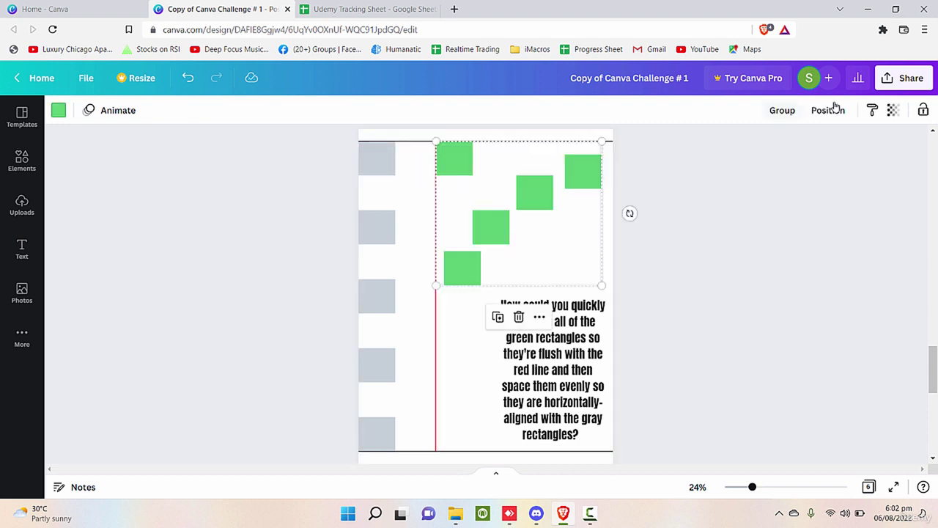
click(840, 113)
click(766, 225)
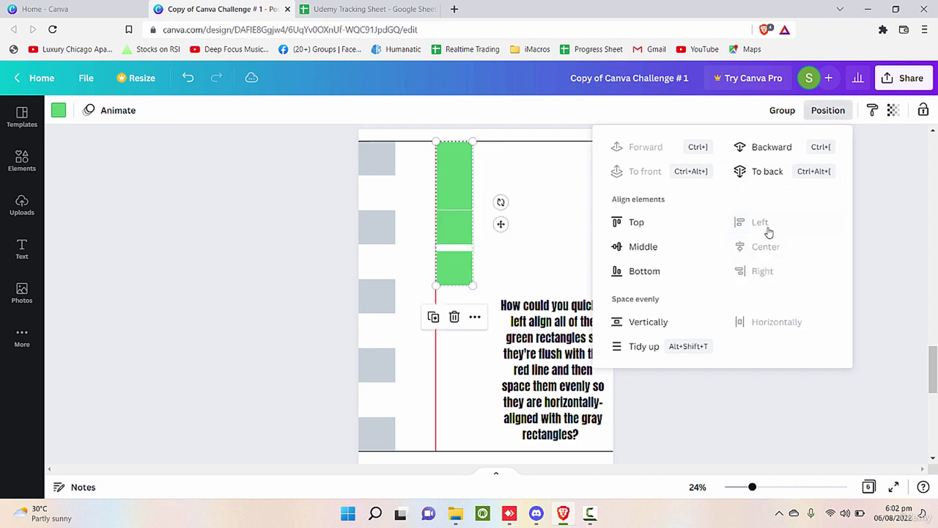
click(535, 265)
drag(464, 269, 465, 439)
click(534, 187)
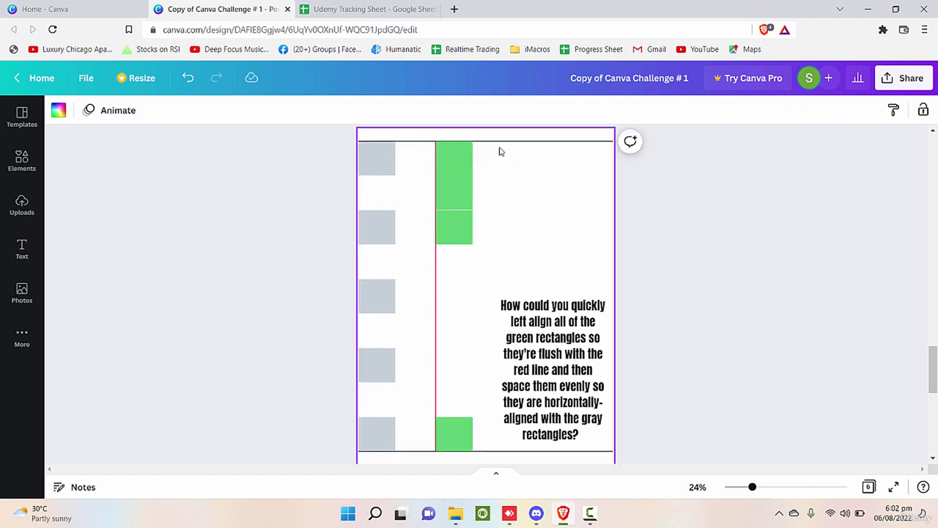
Step: Space the green rectangles evenly vertically and check the spacing
drag(493, 145, 444, 446)
click(828, 111)
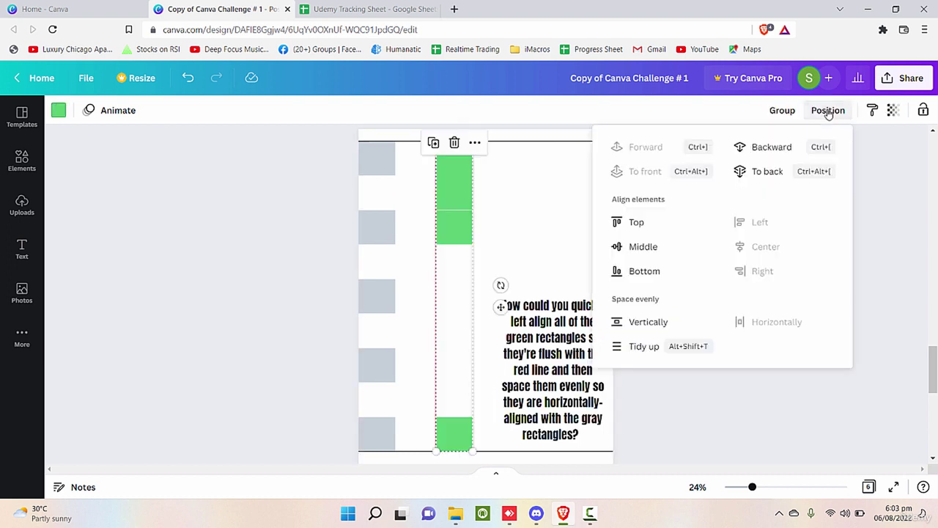
click(658, 327)
click(549, 245)
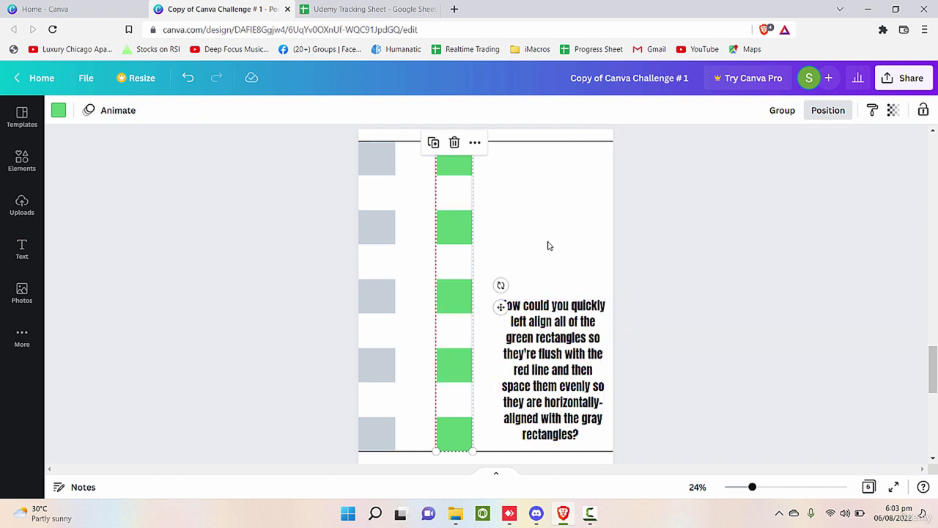
click(440, 236)
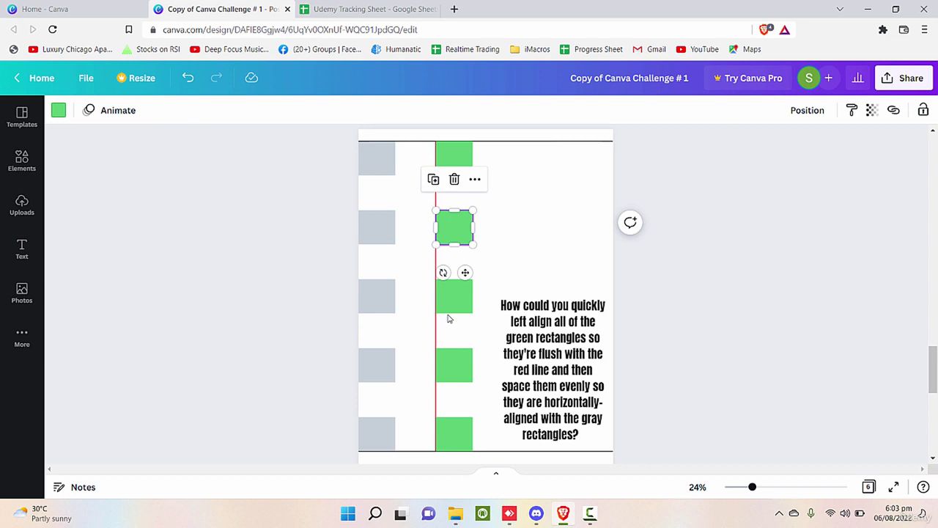
click(470, 366)
click(527, 252)
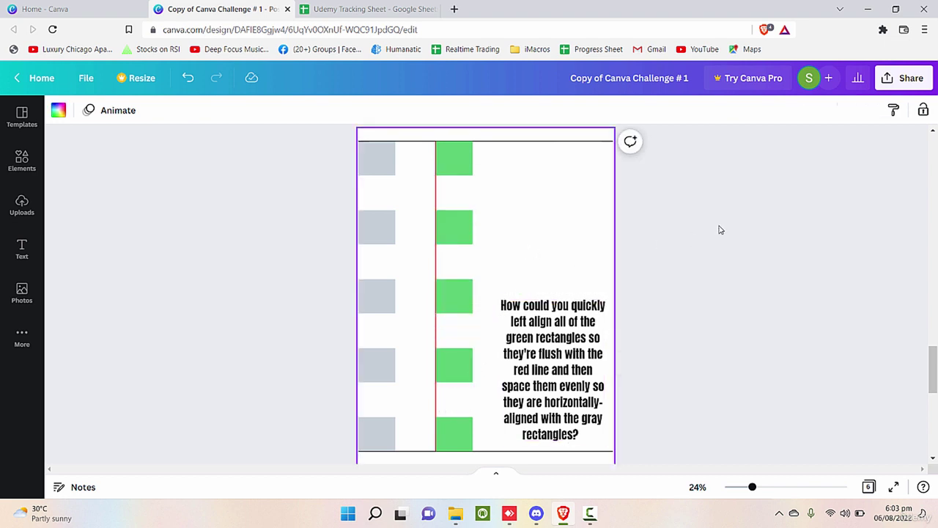
Step: Scroll down to Page 6's stacked-circle challenge and its loose coloured circles
scroll(750, 230, down, 3)
scroll(801, 214, down, 3)
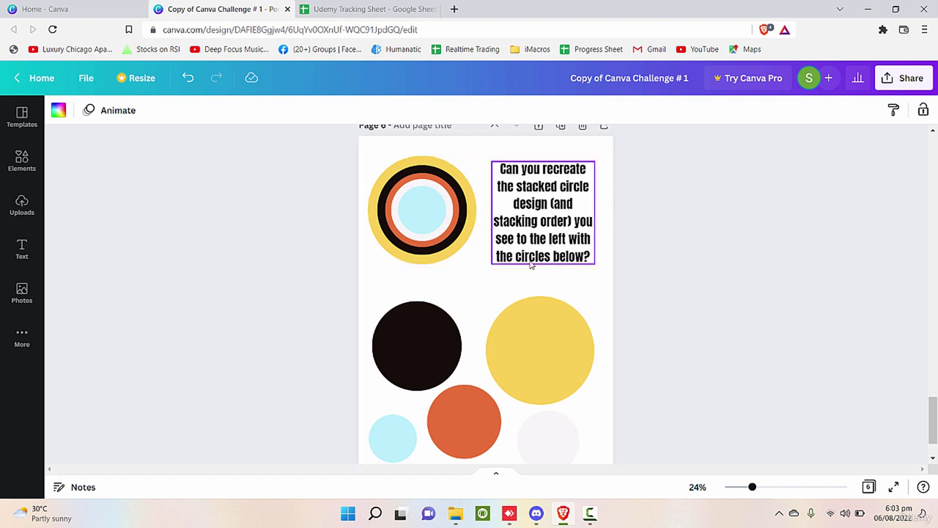
scroll(540, 268, down, 1)
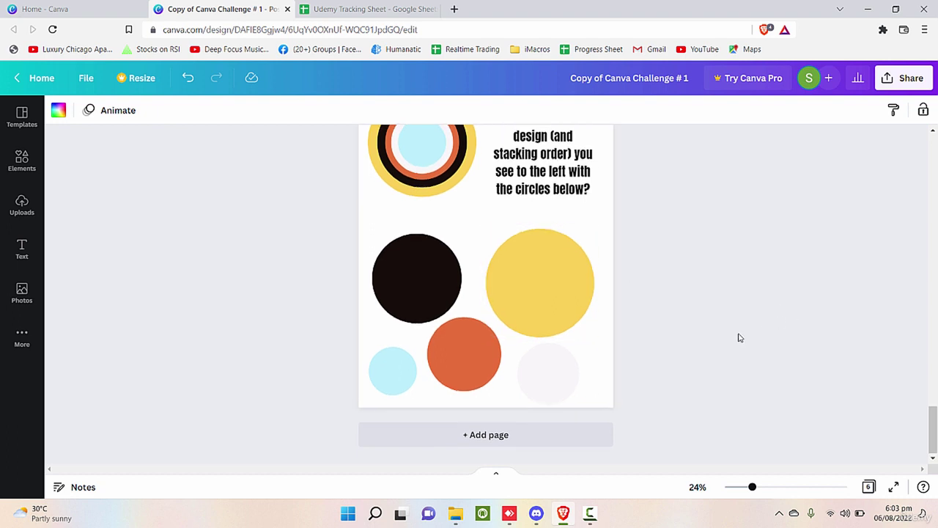
scroll(738, 334, up, 2)
scroll(738, 331, down, 2)
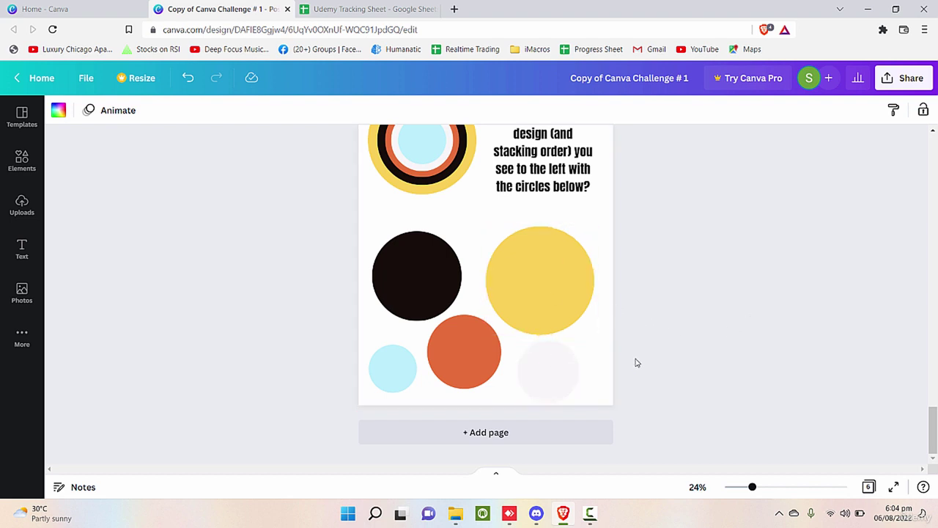
Step: Drag the white, orange, light-blue and black circles onto the yellow circle
drag(562, 376, 573, 323)
click(486, 338)
drag(486, 338, 522, 317)
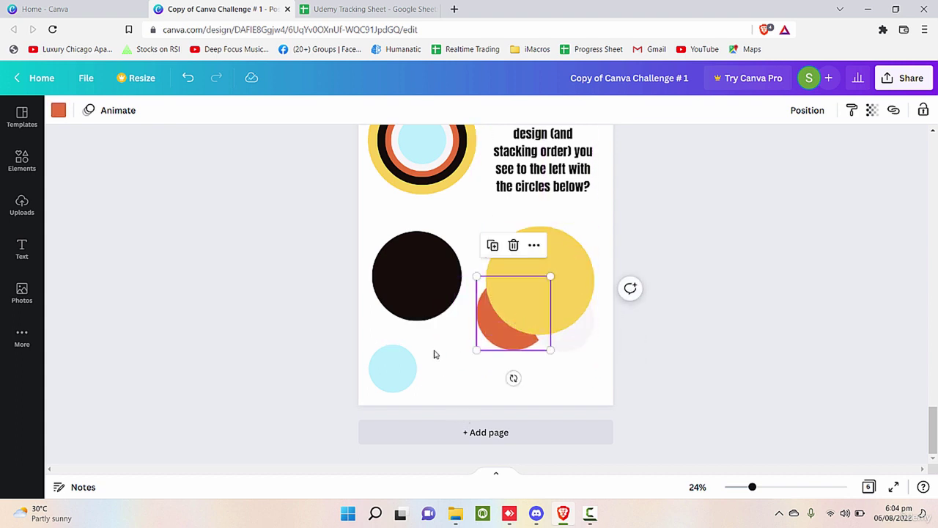
drag(402, 360, 500, 298)
click(423, 294)
drag(442, 278, 530, 268)
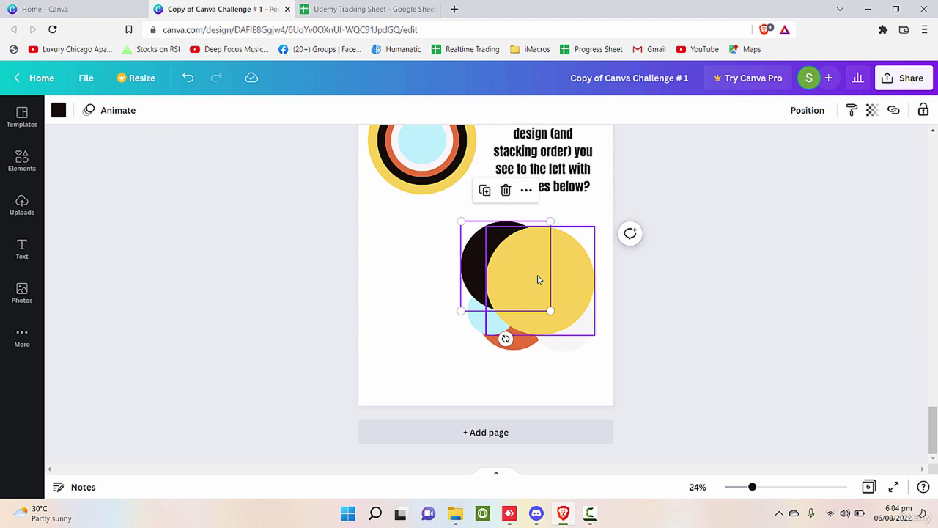
Step: Reorder the layers: bring the light-blue circle forward and send the black circle backward
scroll(450, 252, up, 2)
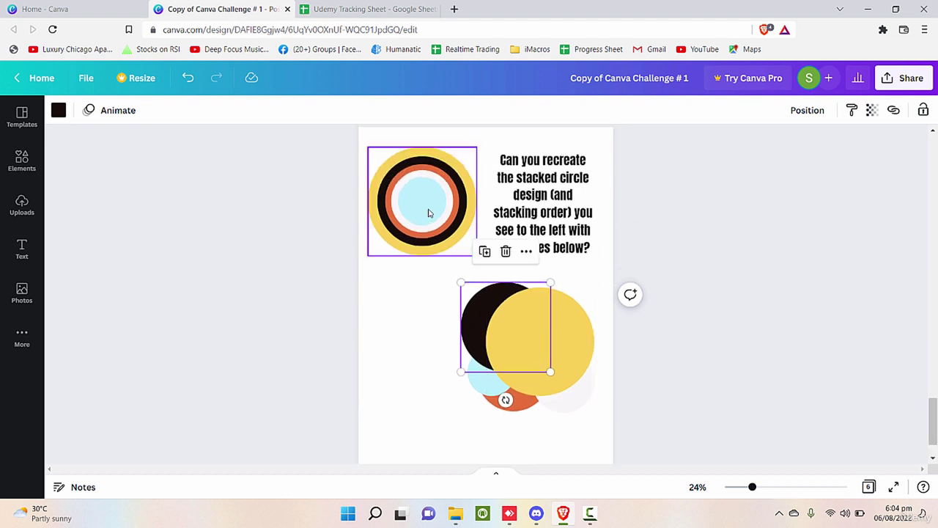
click(482, 387)
right_click(485, 388)
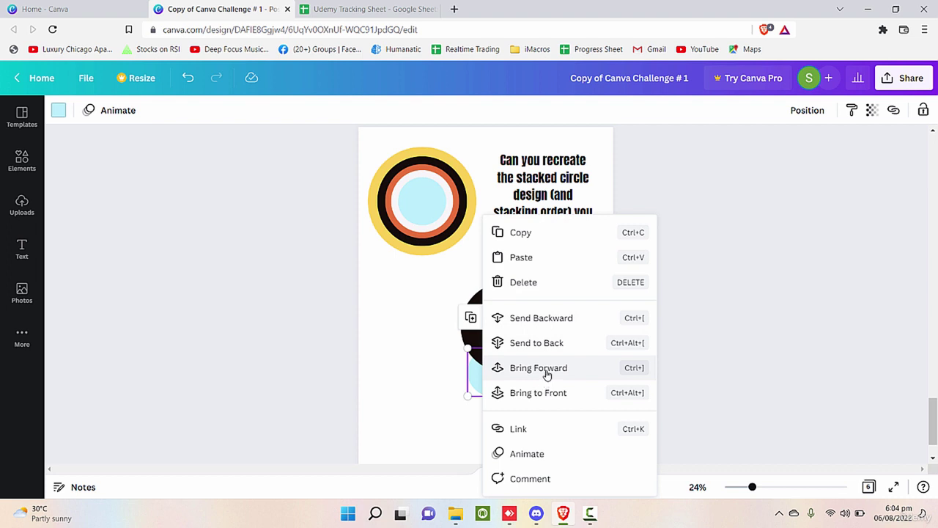
click(545, 371)
click(608, 435)
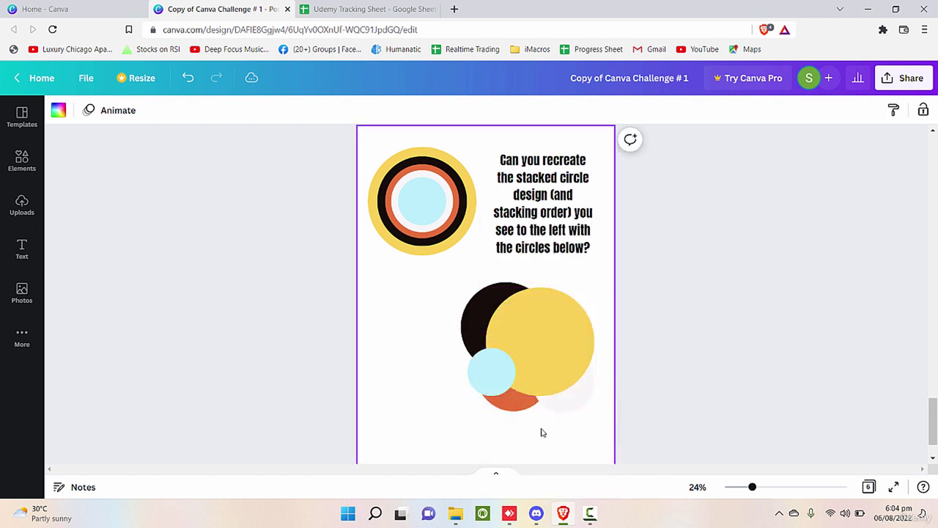
click(516, 396)
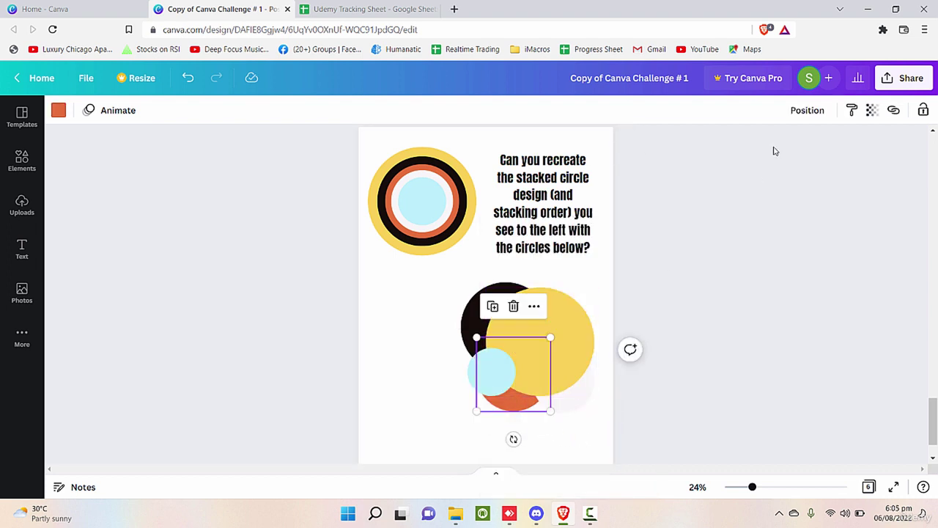
click(815, 113)
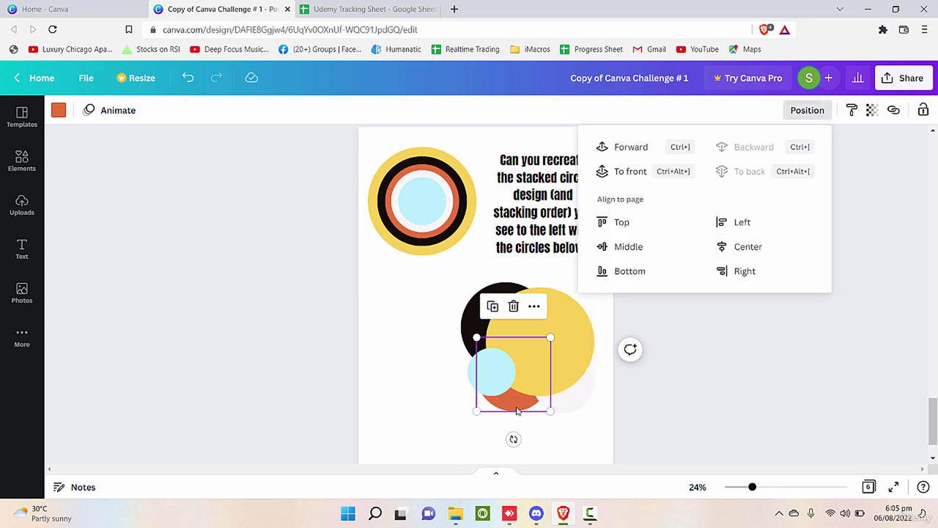
click(475, 315)
click(807, 110)
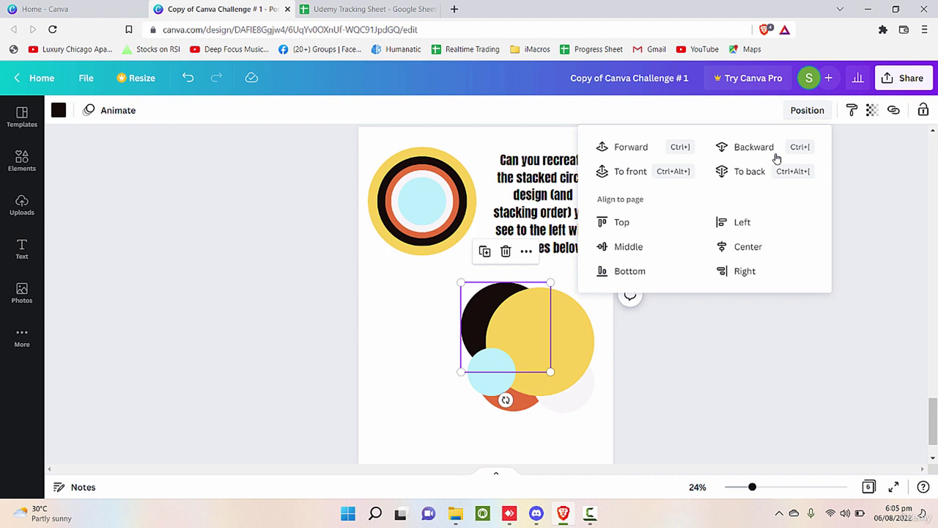
click(748, 172)
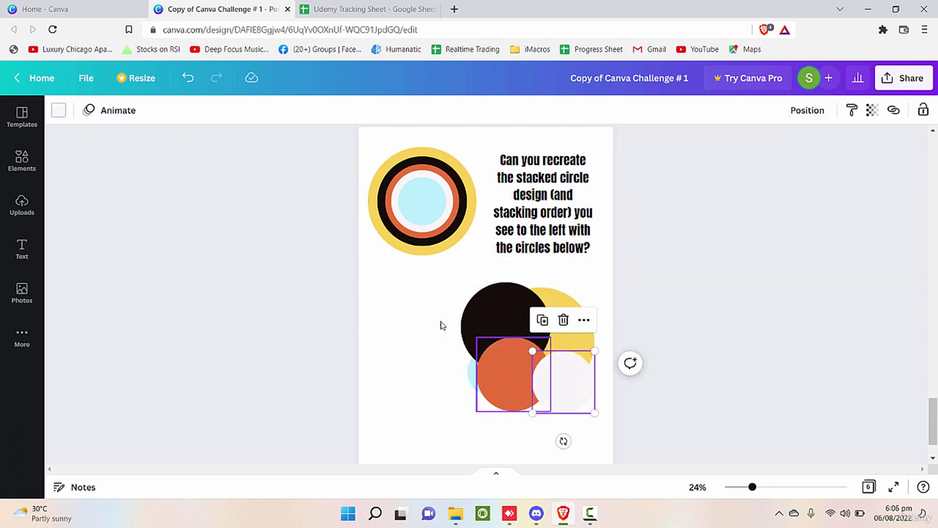
Step: Select all four circles and apply Align Middle and Align Center to stack them concentrically
drag(431, 301, 594, 425)
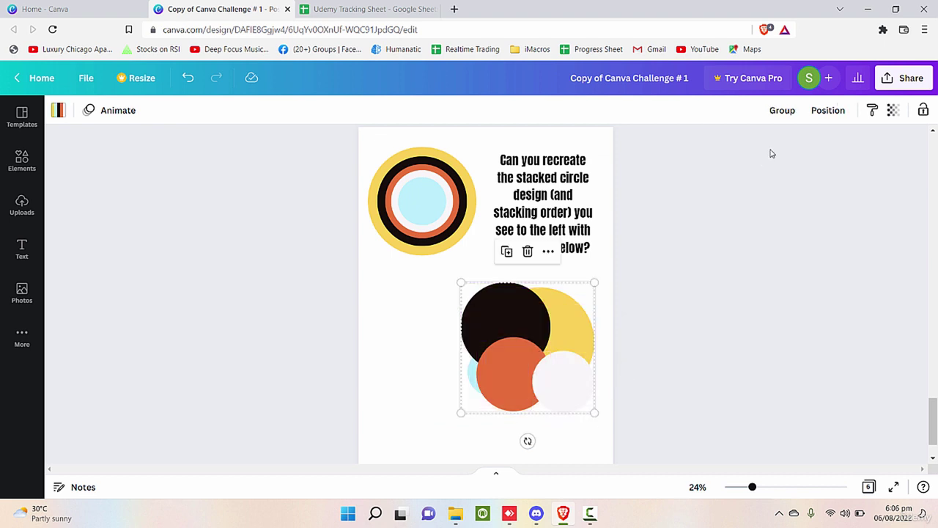
click(838, 121)
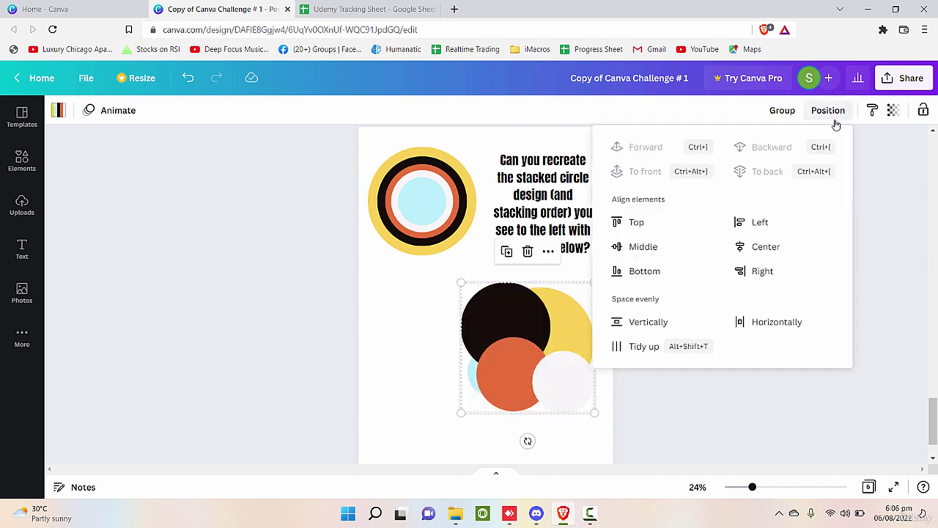
click(664, 251)
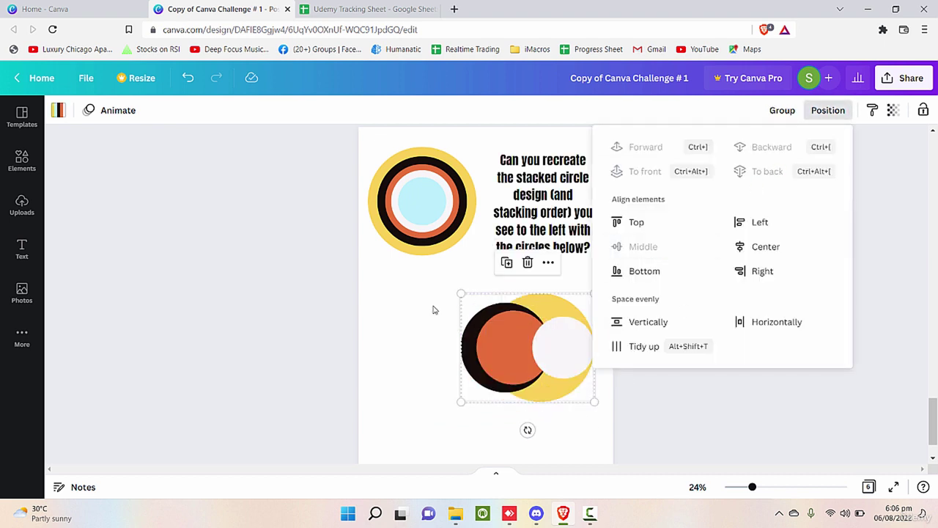
click(767, 252)
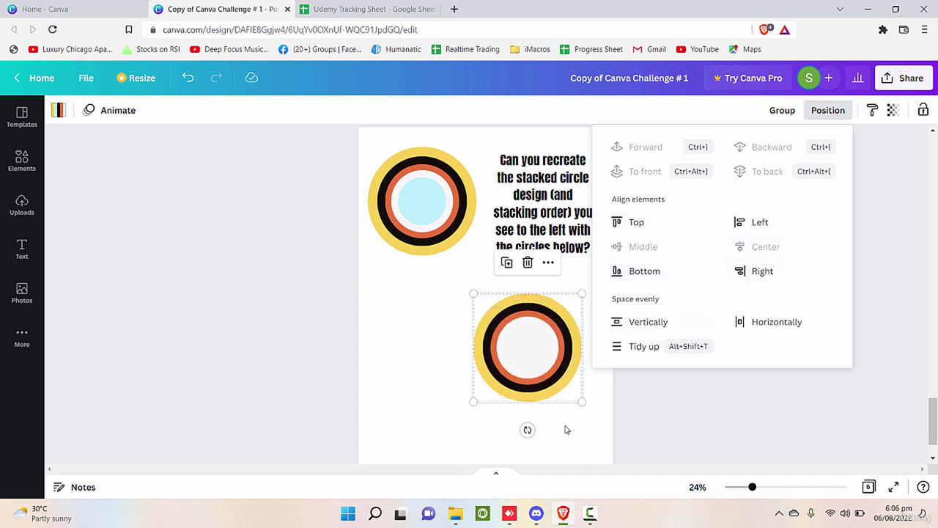
click(598, 430)
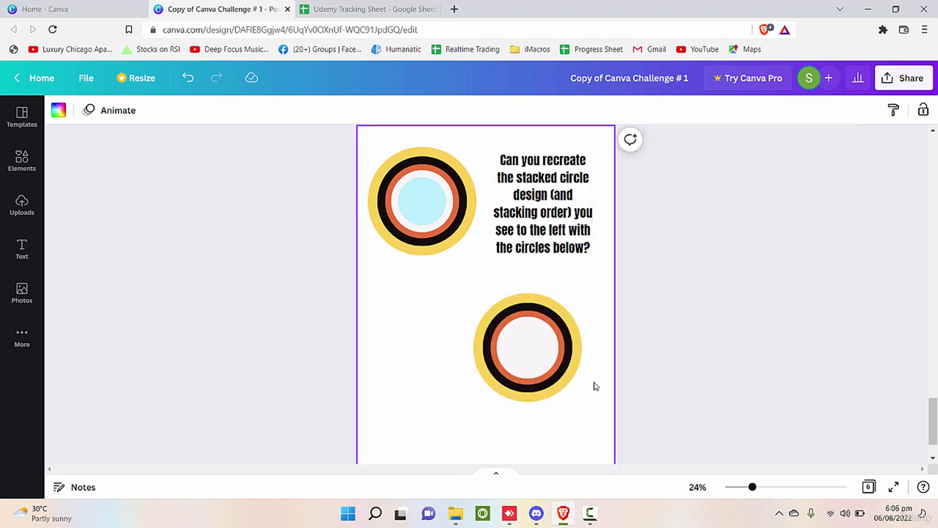
Step: Send the white circle back one layer and bring the light-blue circle to the front
click(545, 352)
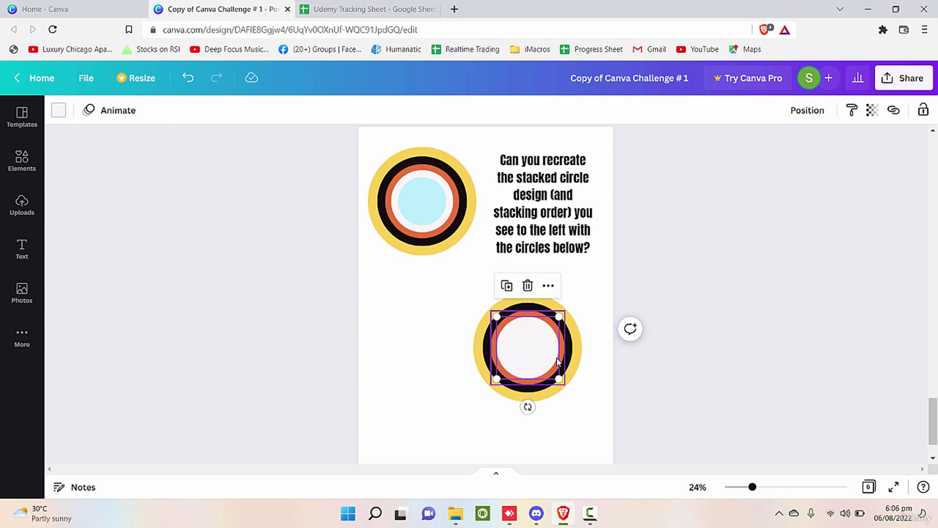
right_click(550, 358)
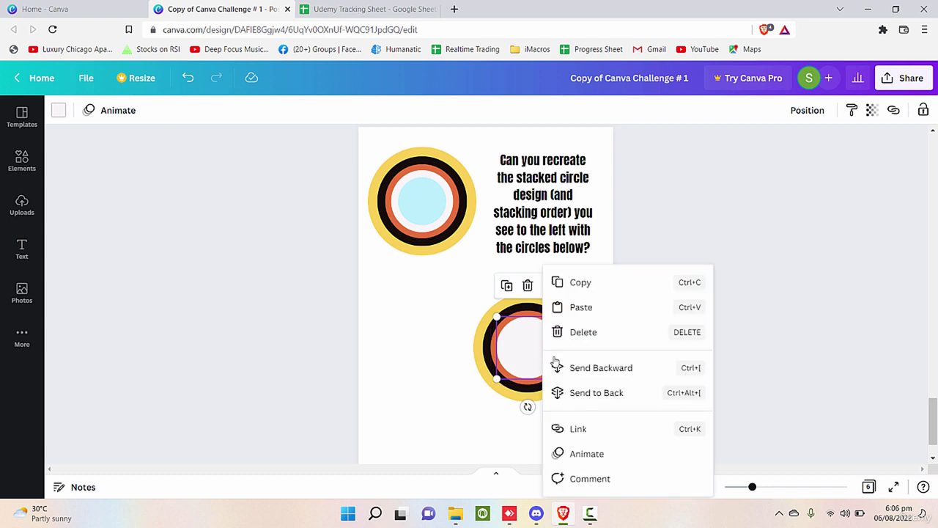
click(596, 374)
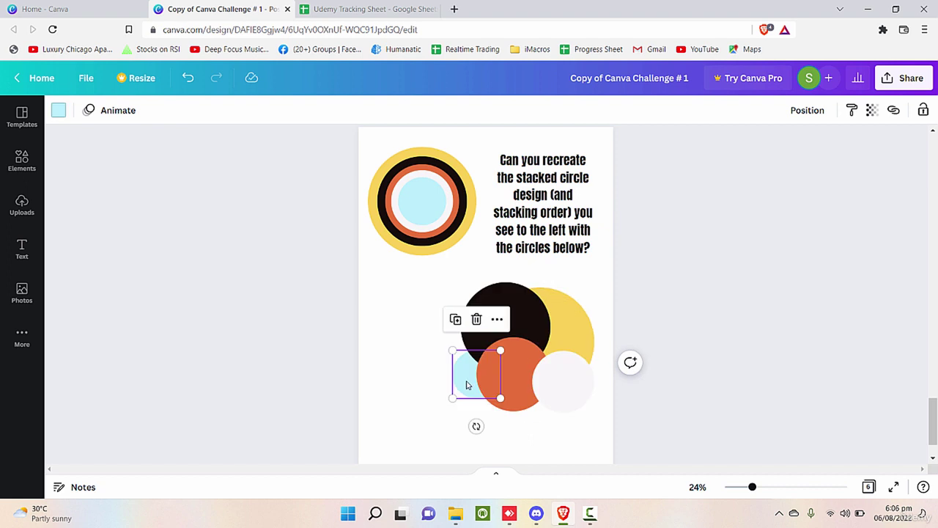
right_click(467, 383)
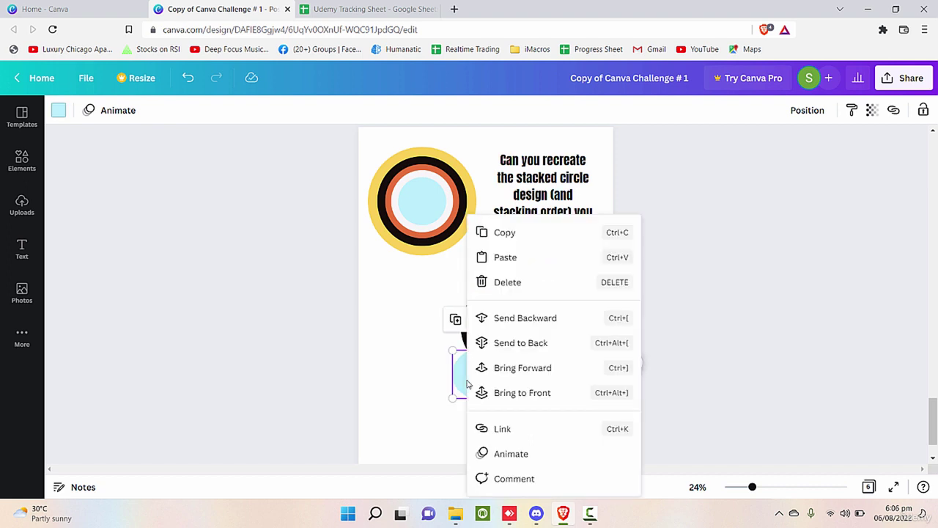
click(524, 396)
click(576, 442)
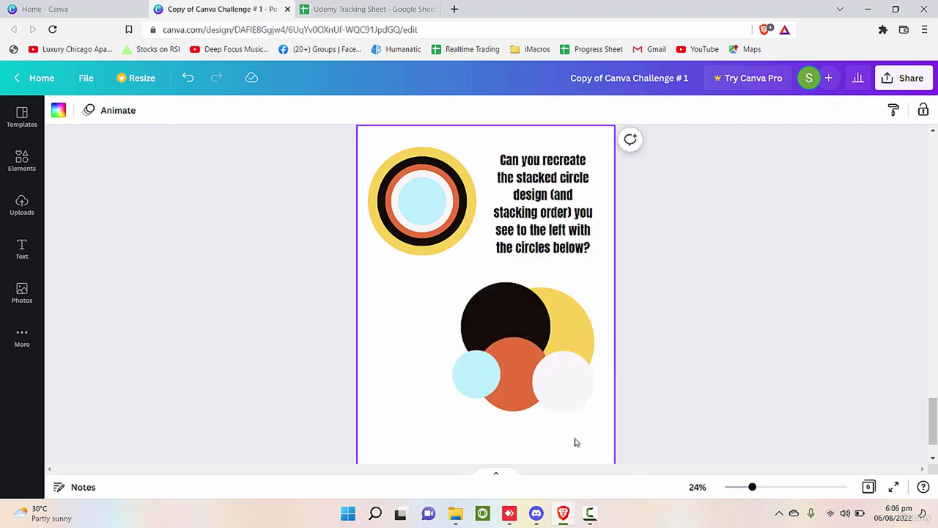
Step: Select all the loose circles, centre them horizontally, then undo that alignment
drag(599, 286, 456, 413)
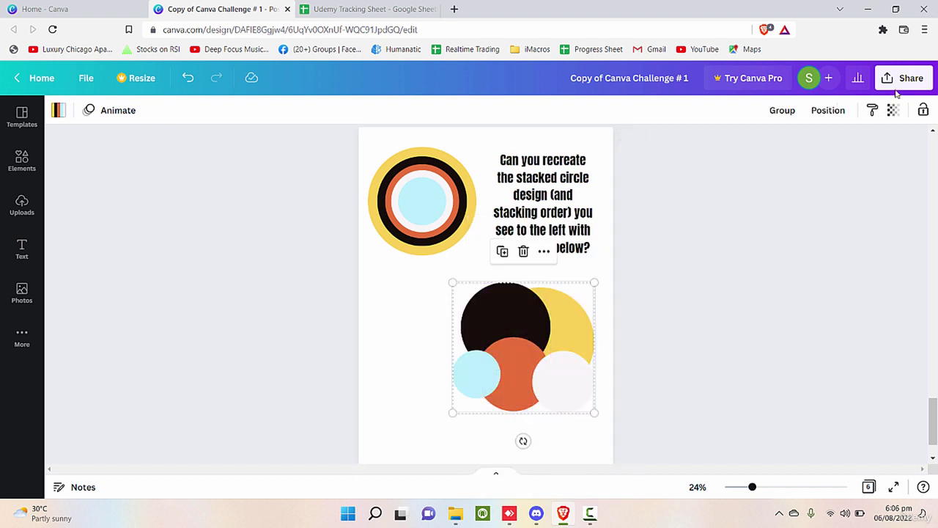
click(827, 112)
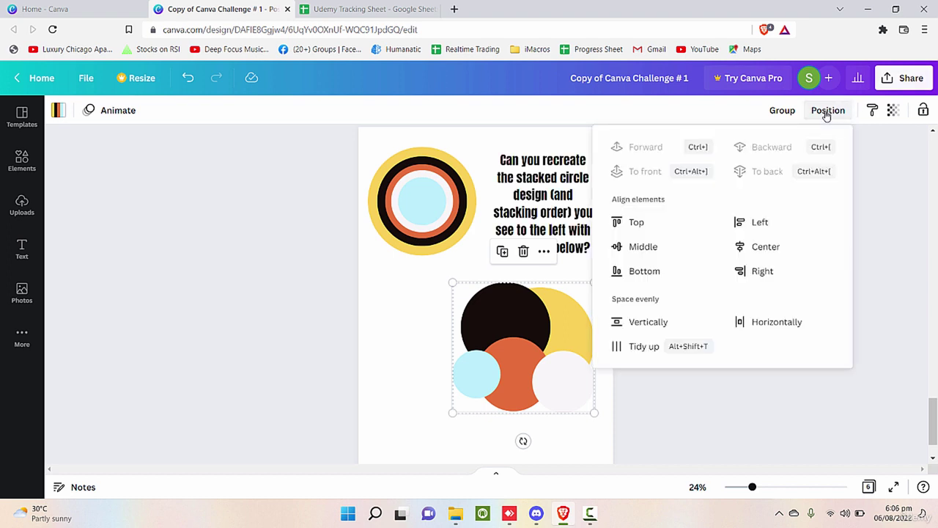
click(755, 246)
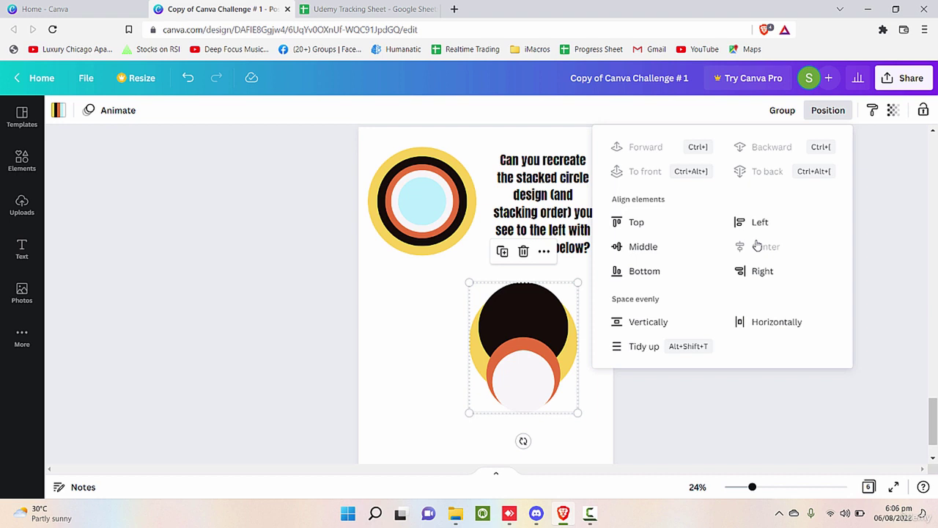
key(ctrl+z)
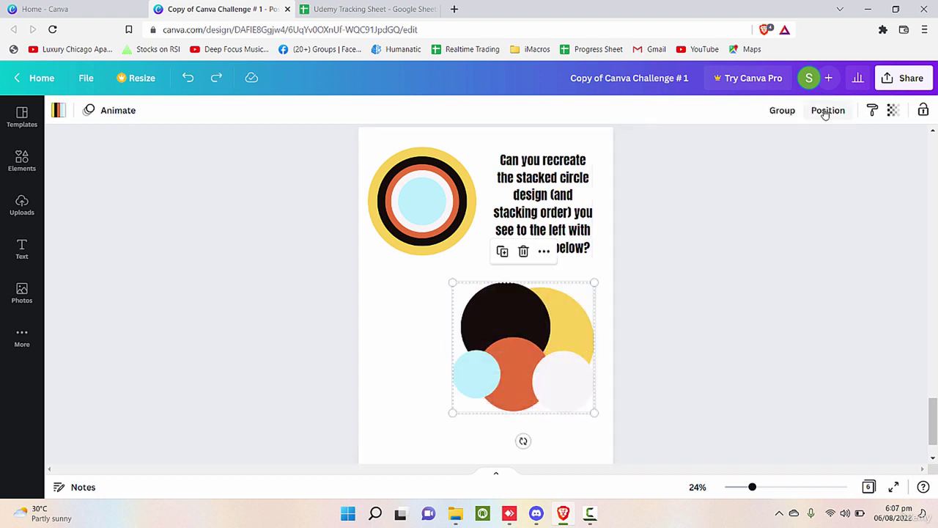
Step: Apply Middle and Center alignment to all the circles, then select the inner white circle
click(826, 112)
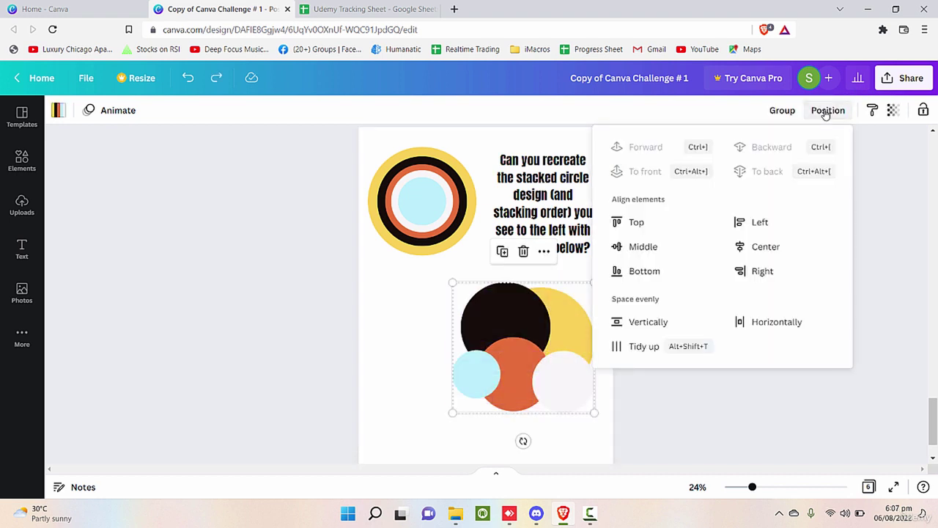
click(649, 253)
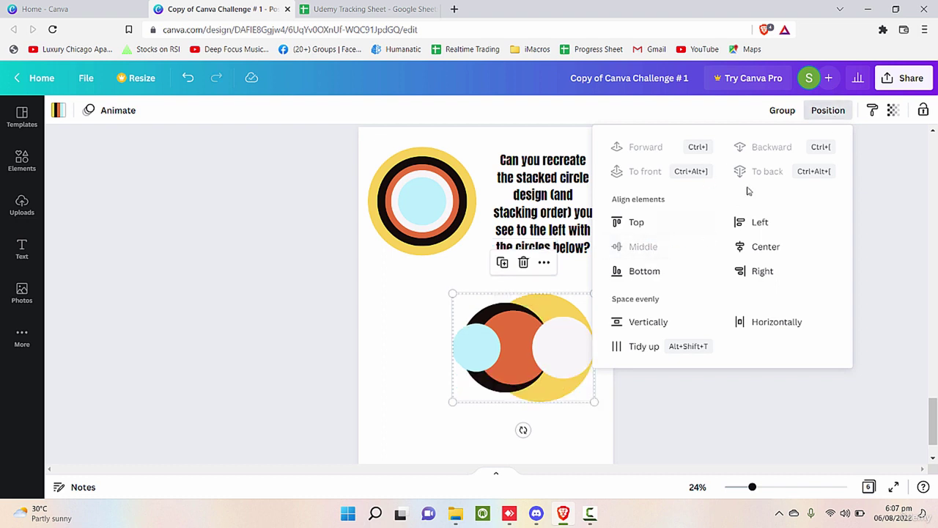
click(760, 253)
click(465, 414)
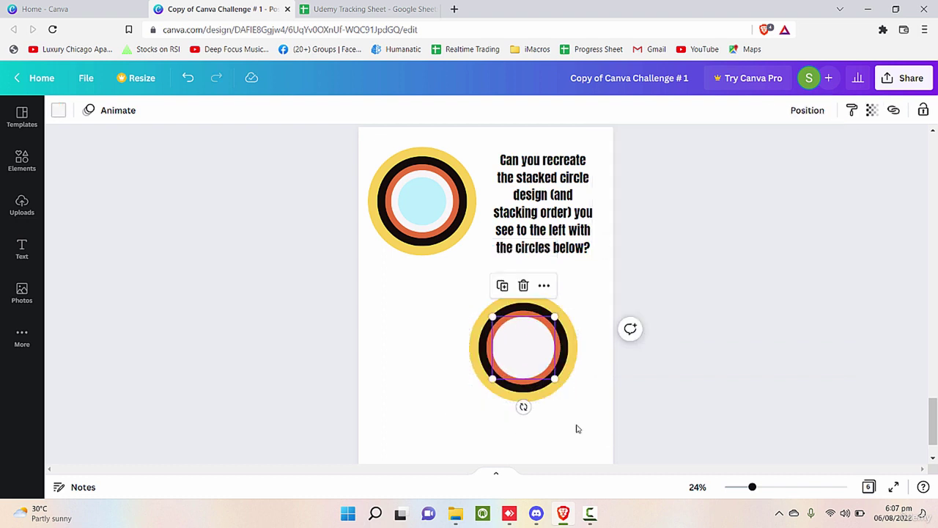
click(531, 359)
Step: Resize the light-blue circle and layer the white circle behind it at the stack's centre
drag(543, 364, 440, 371)
click(523, 351)
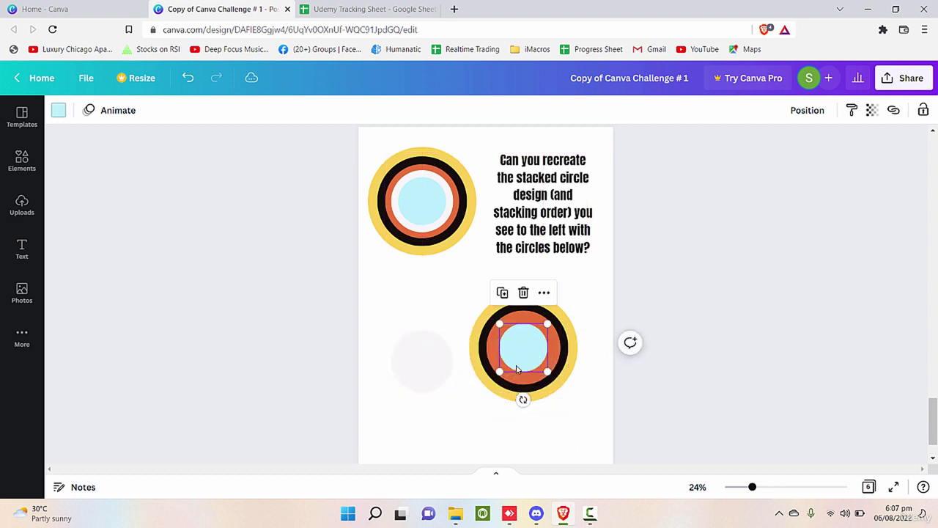
drag(546, 323, 523, 343)
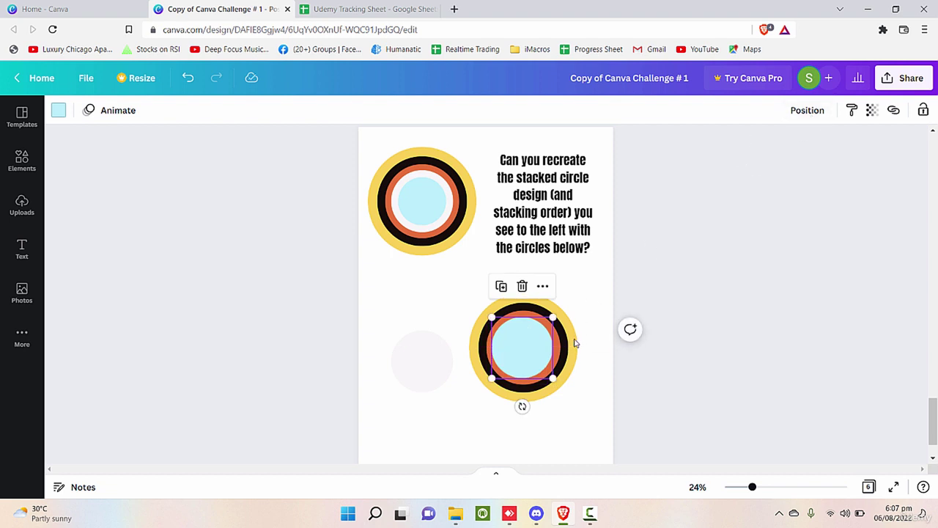
right_click(536, 358)
drag(422, 361, 534, 349)
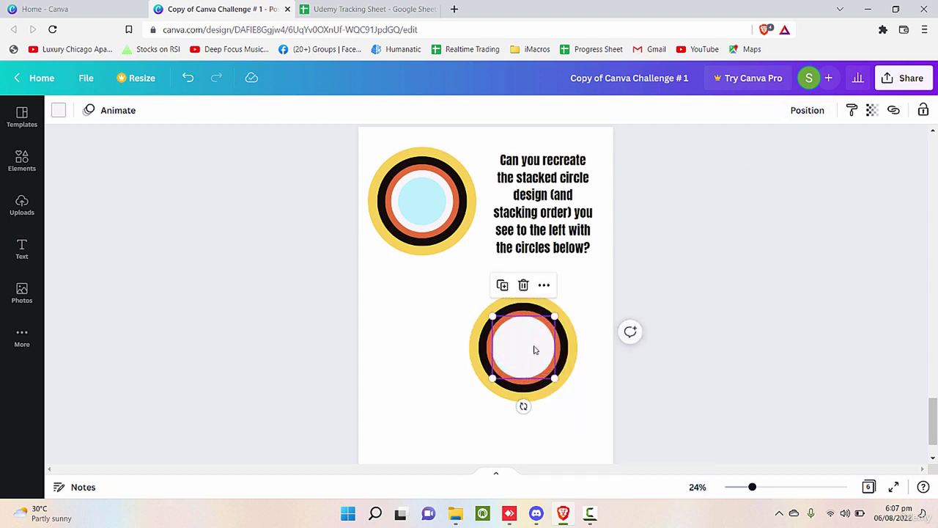
right_click(533, 349)
click(577, 376)
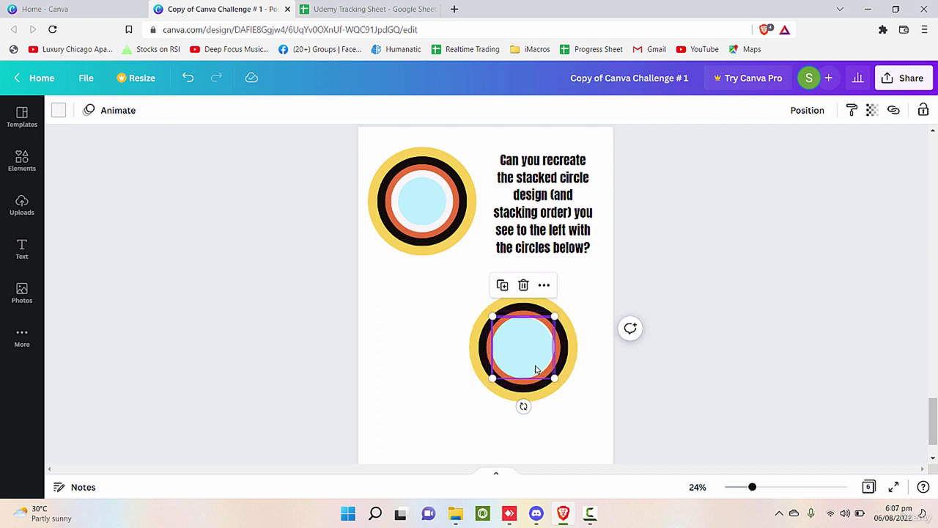
click(531, 360)
drag(554, 376, 538, 360)
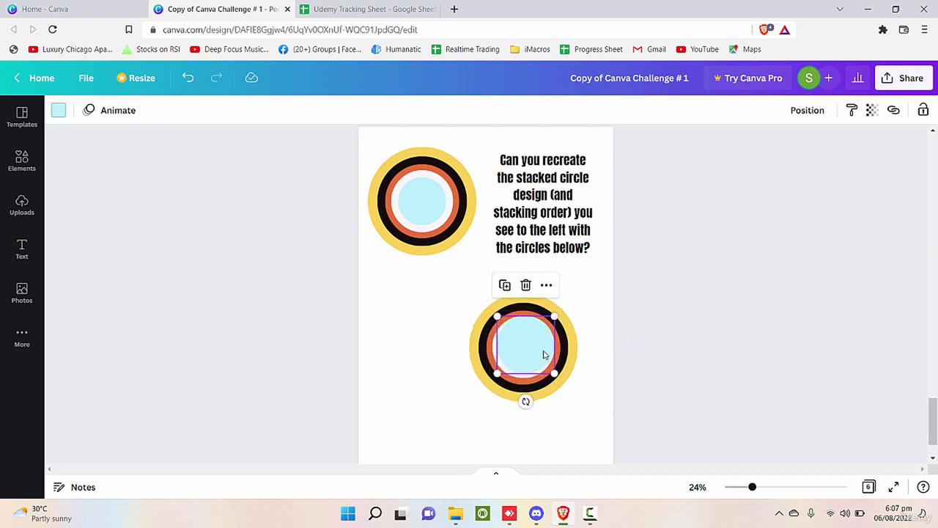
Step: Centre the light-blue circle inside the white ring, then scroll back up to Page 1
click(807, 110)
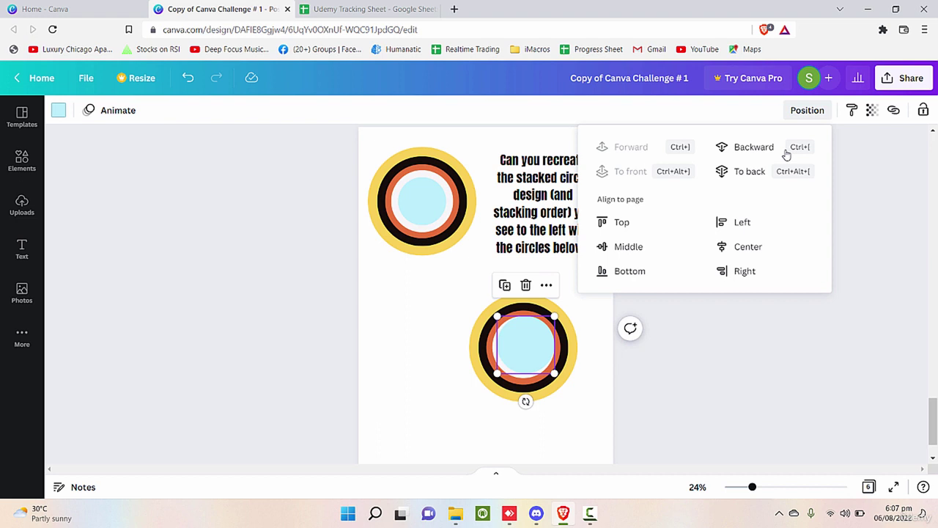
click(632, 248)
drag(538, 303, 534, 349)
click(807, 110)
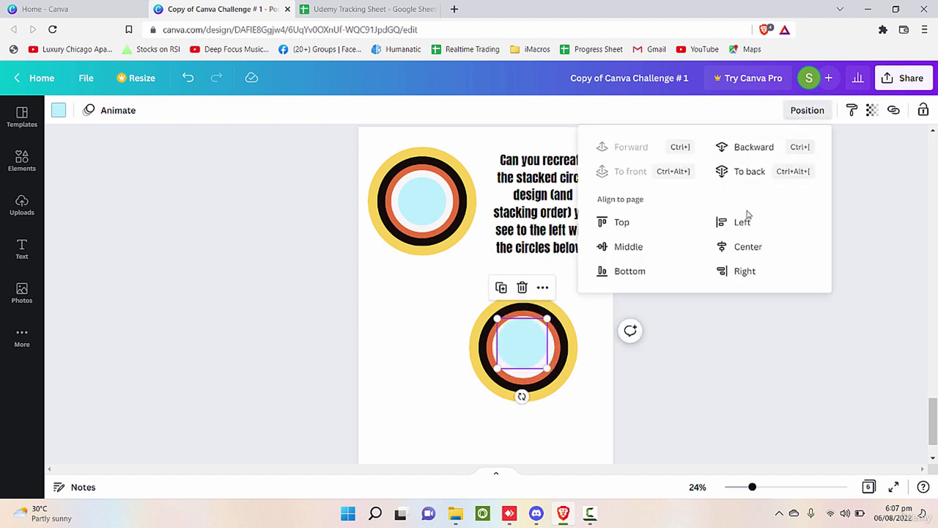
click(738, 249)
click(632, 247)
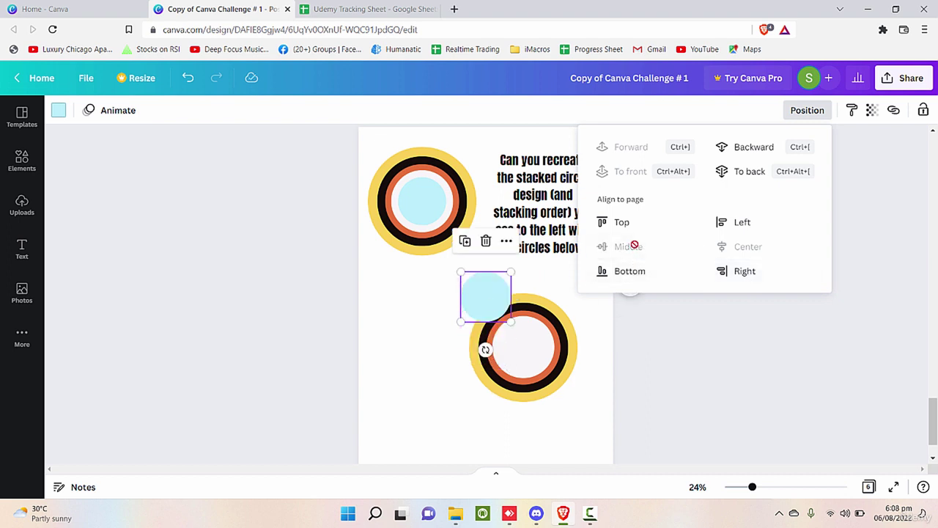
click(501, 312)
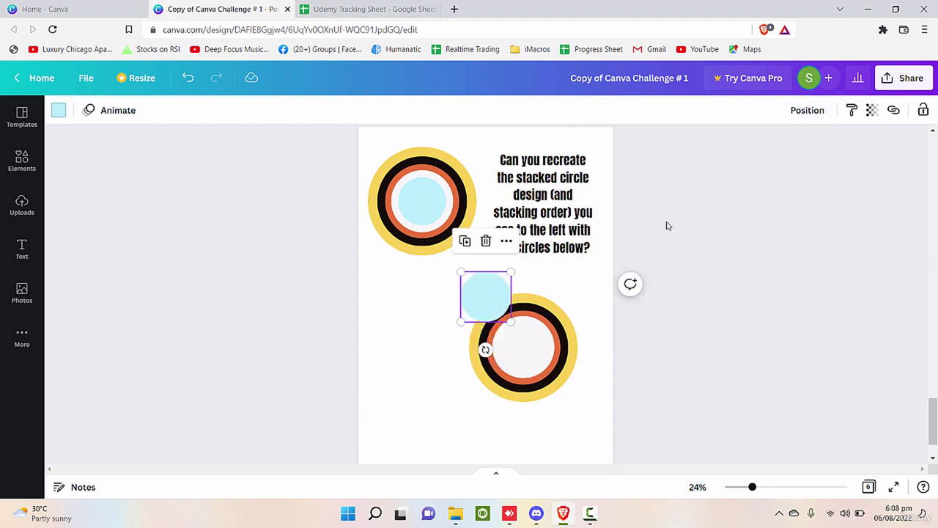
click(799, 110)
click(499, 296)
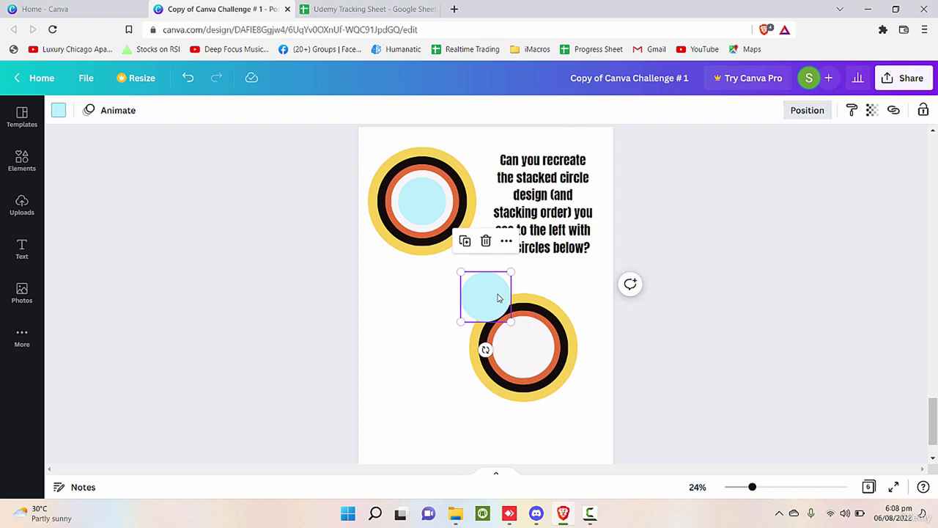
drag(498, 295, 538, 341)
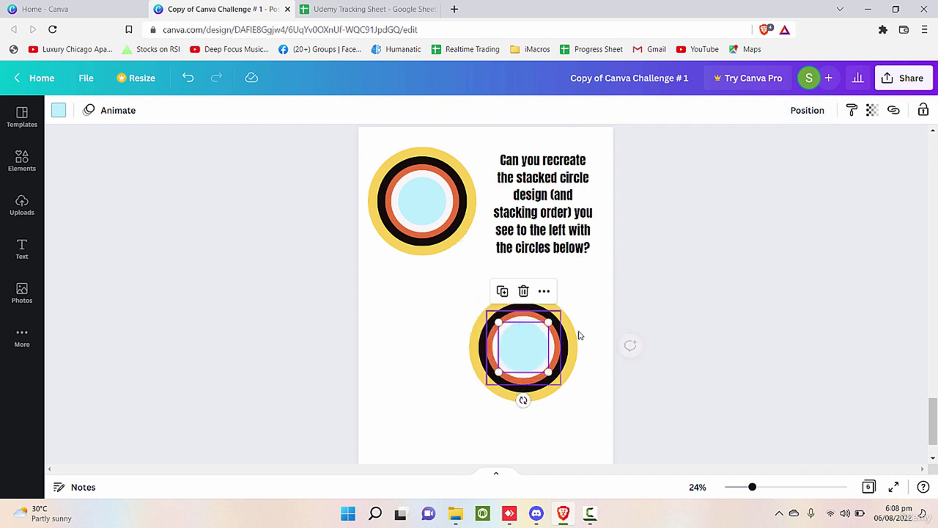
click(598, 353)
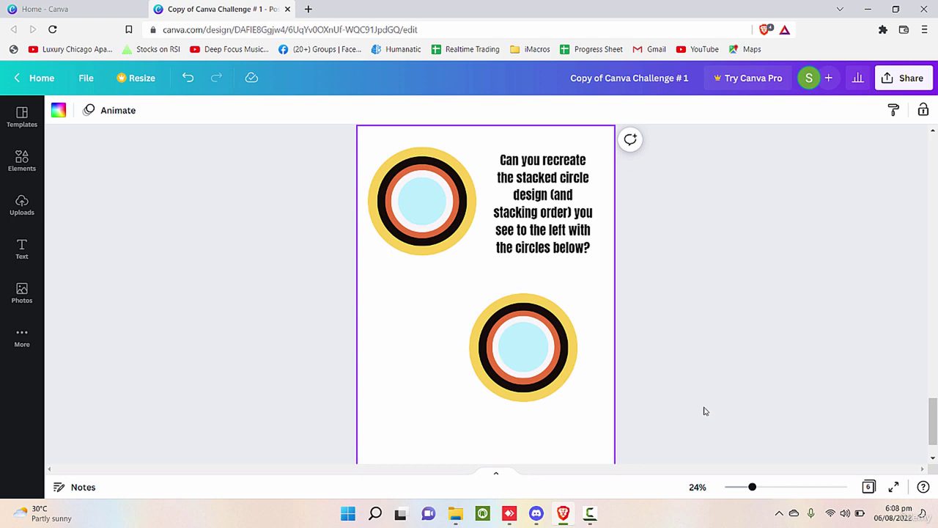
scroll(703, 411, up, 20)
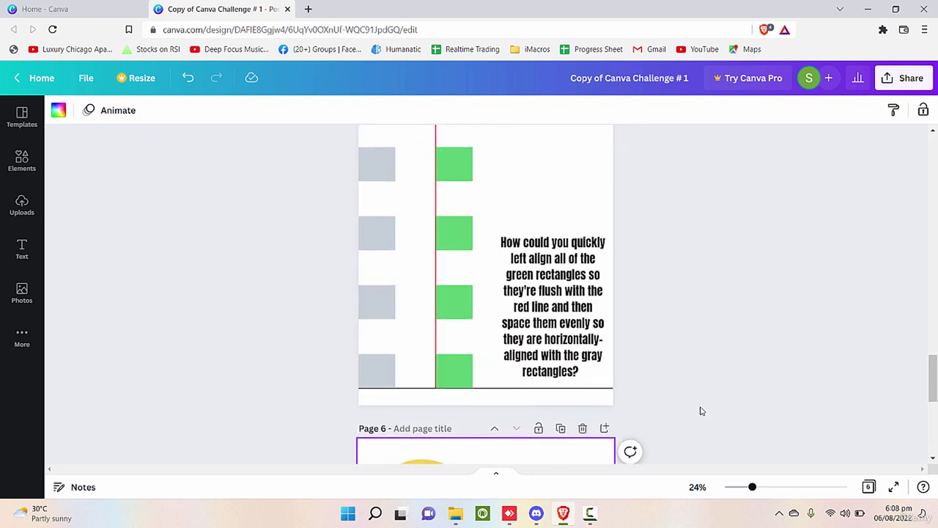
scroll(687, 397, up, 1)
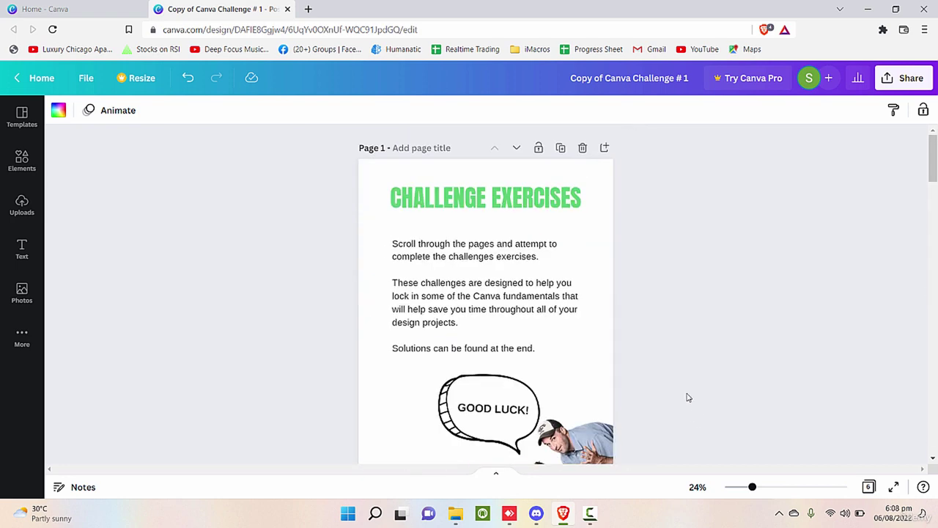